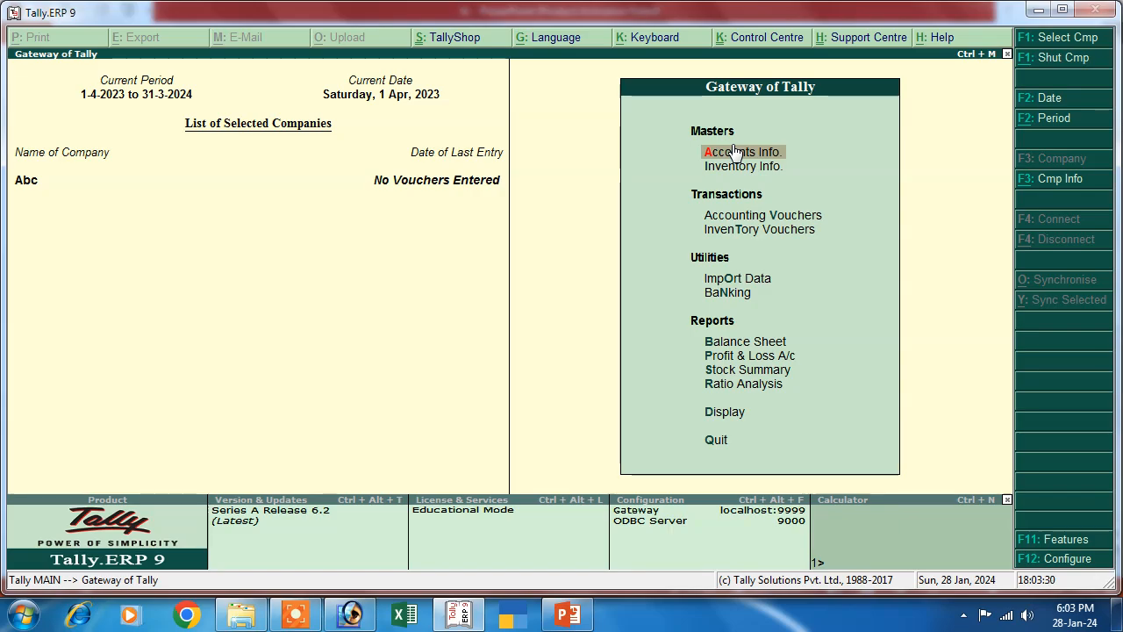
Review the employee salary list on the PowerPoint slide, and return to Tally.ERP 9
left_click(566, 615)
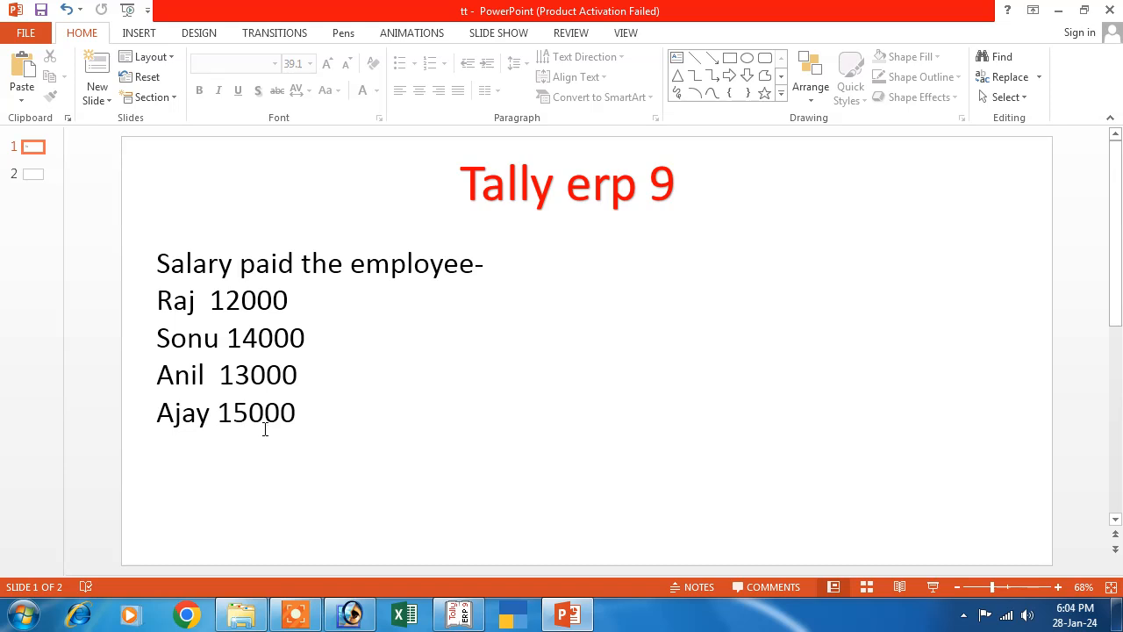
left_click(458, 614)
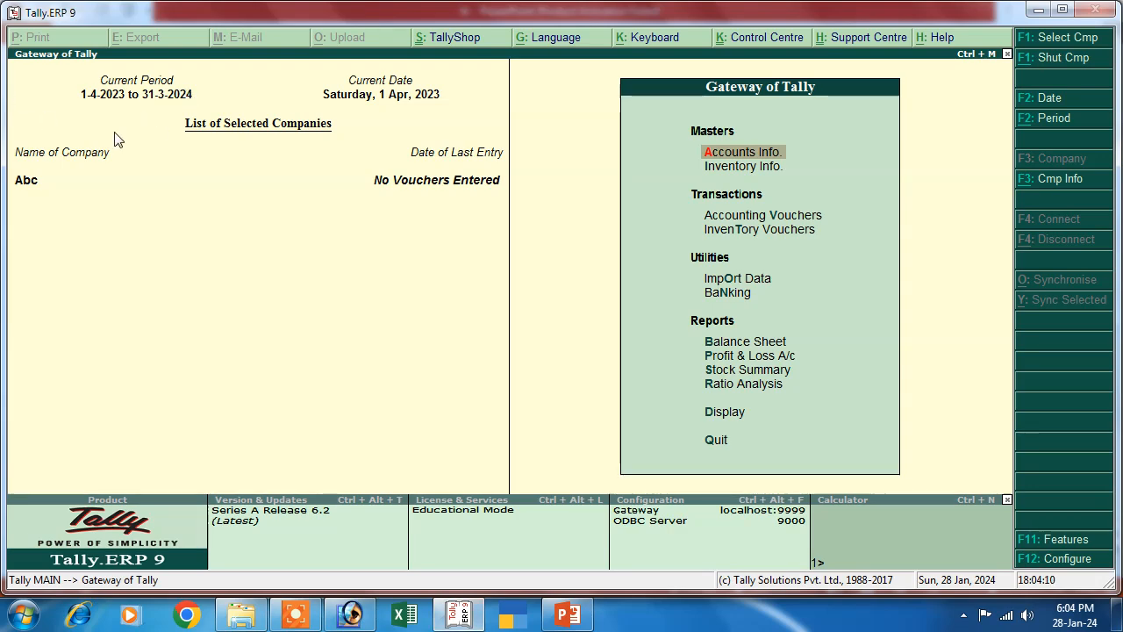
Set Maintain cost centres to Yes in the company's accounting features, keep the other options as they are, and save
key("F11")
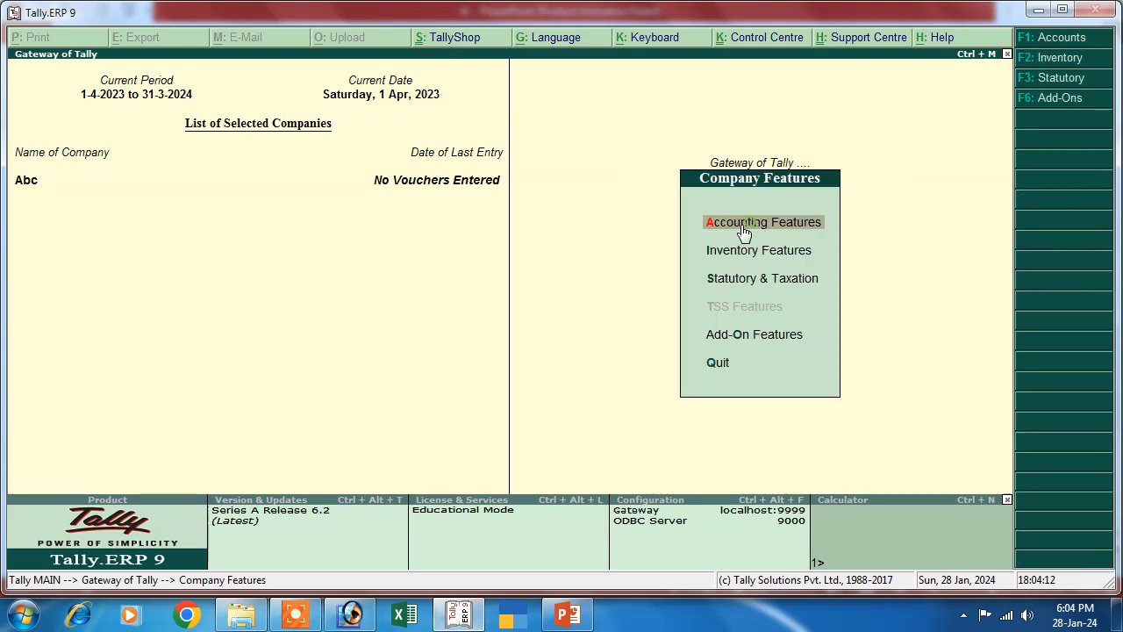
left_click(709, 226)
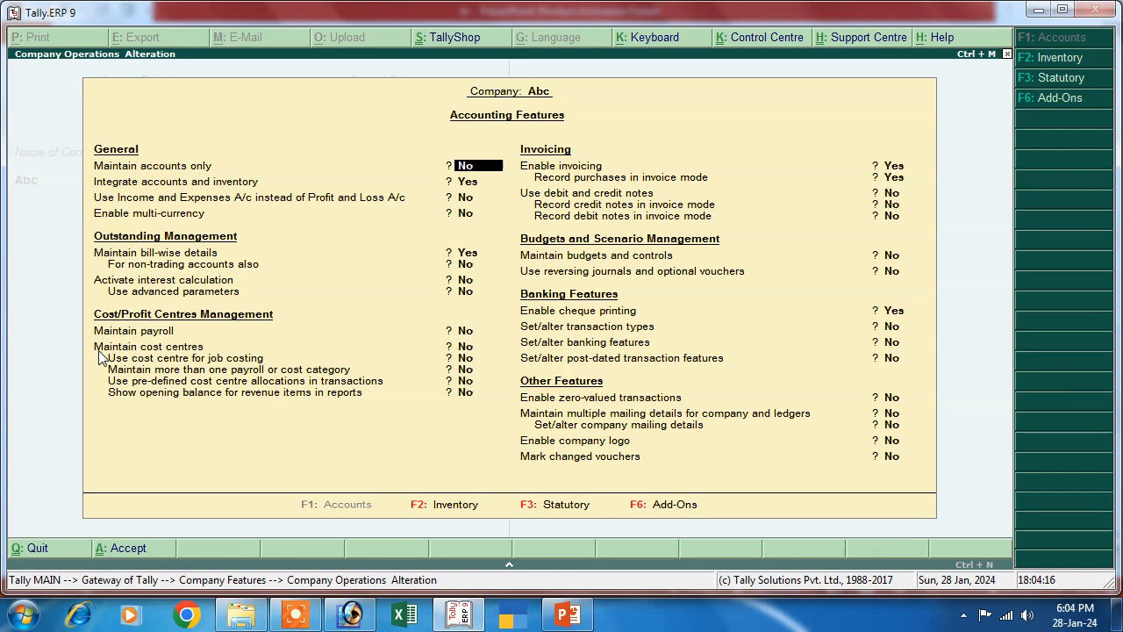
left_click(467, 346)
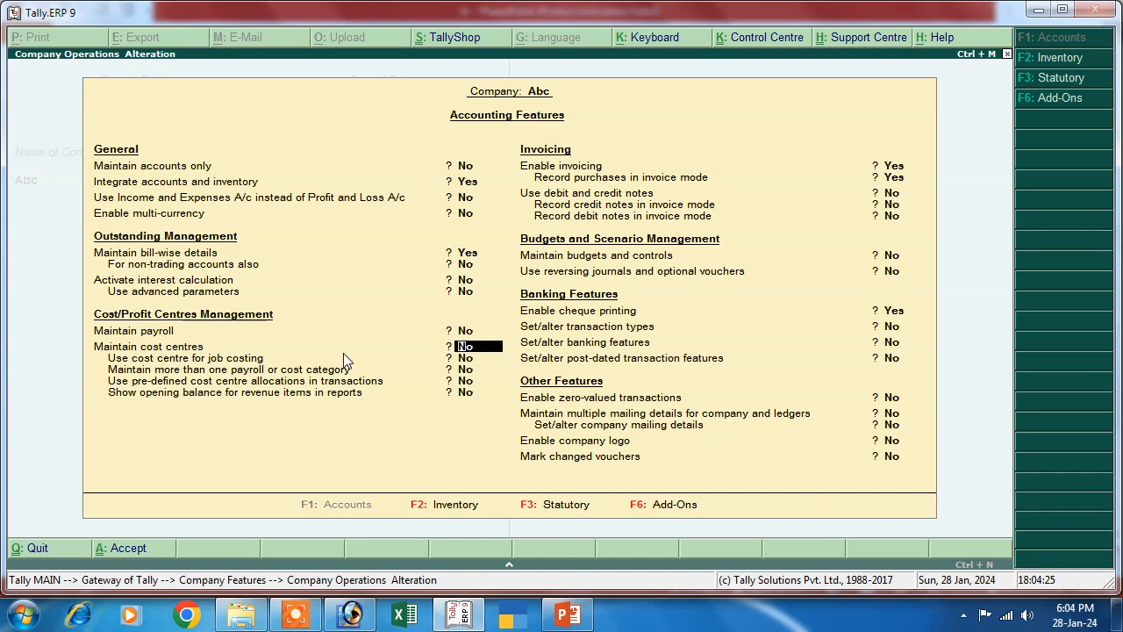
type("ye")
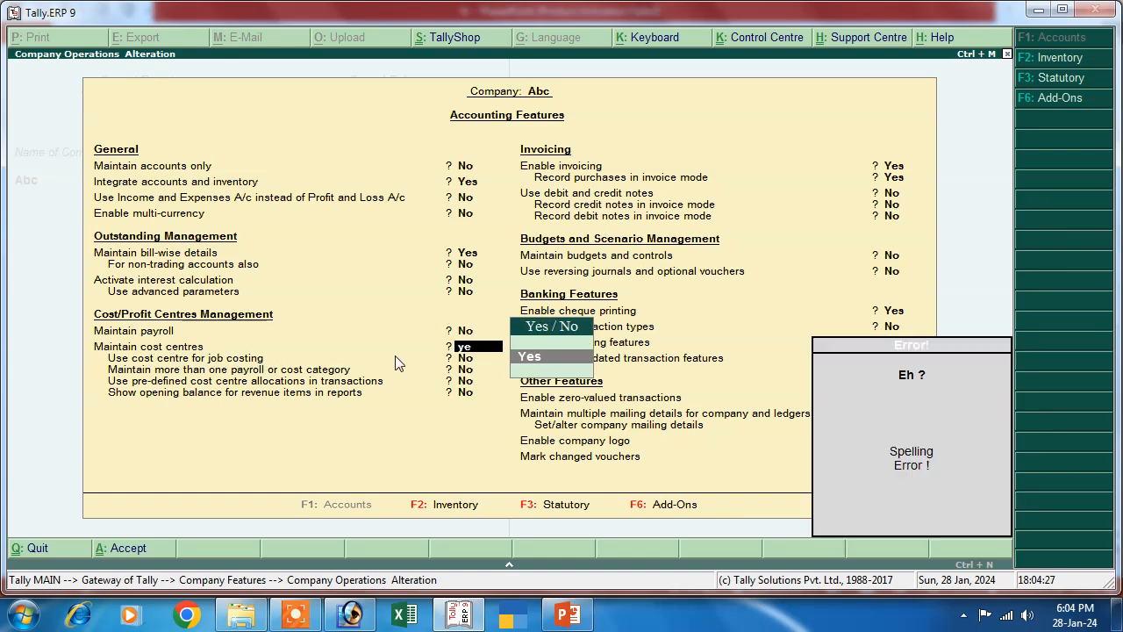
key("Return")
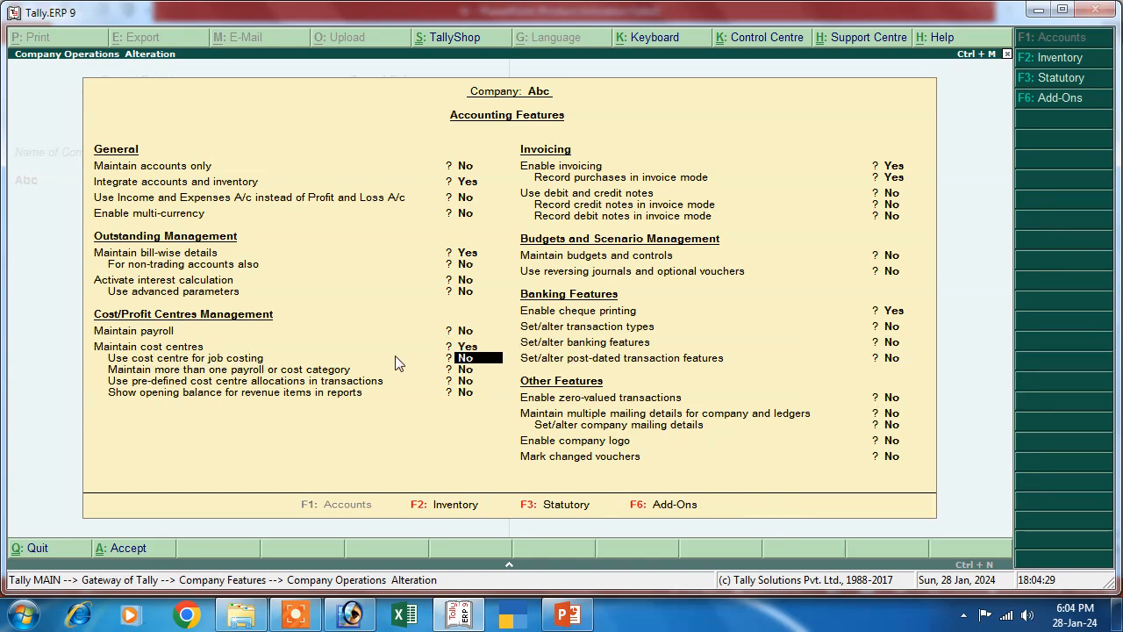
key("Return")
key("Return")
key("Return")
key("Return")
key("Return")
key("Return")
key("Return")
key("Return")
key("Return")
key("Return")
key("Return")
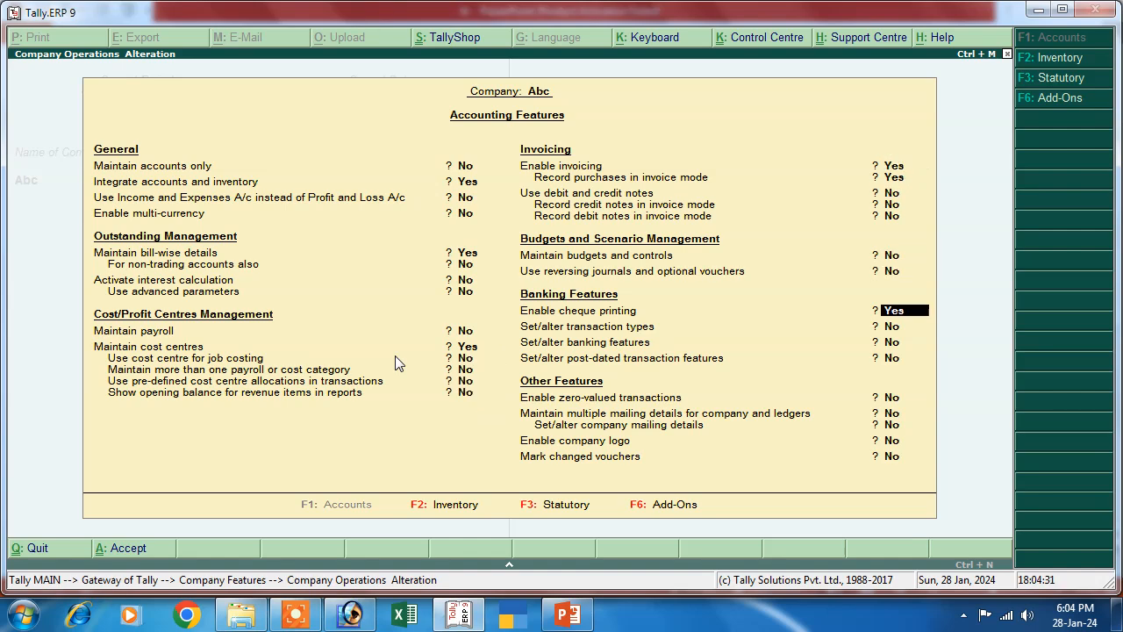
key("Return")
key("Return")
key("Return")
key("Return")
key("Return")
key("Return")
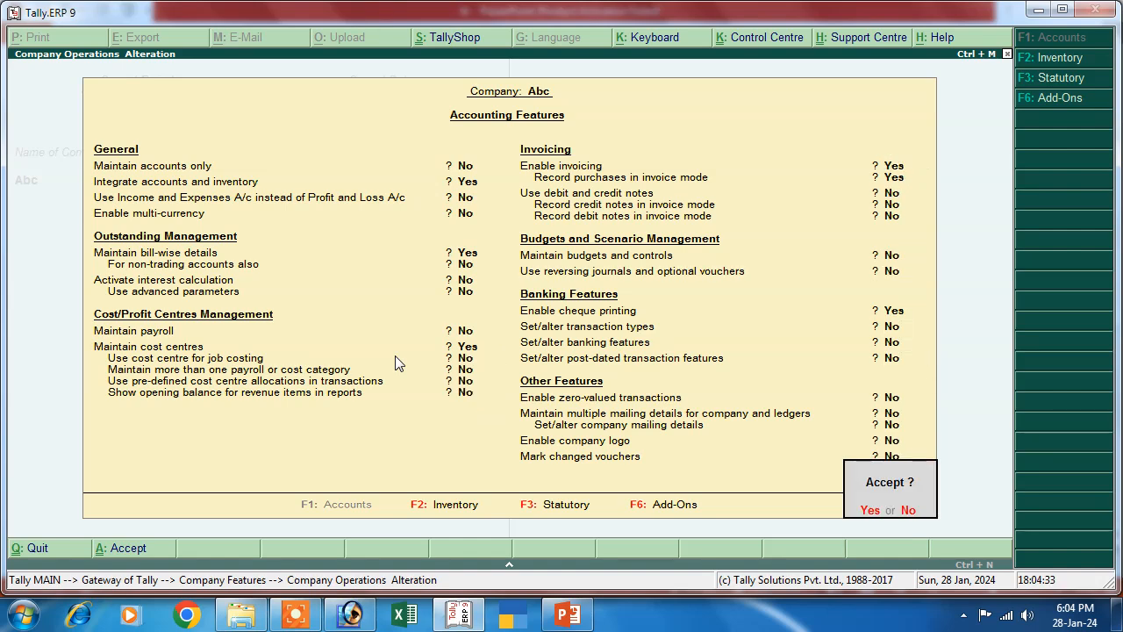
key("Return")
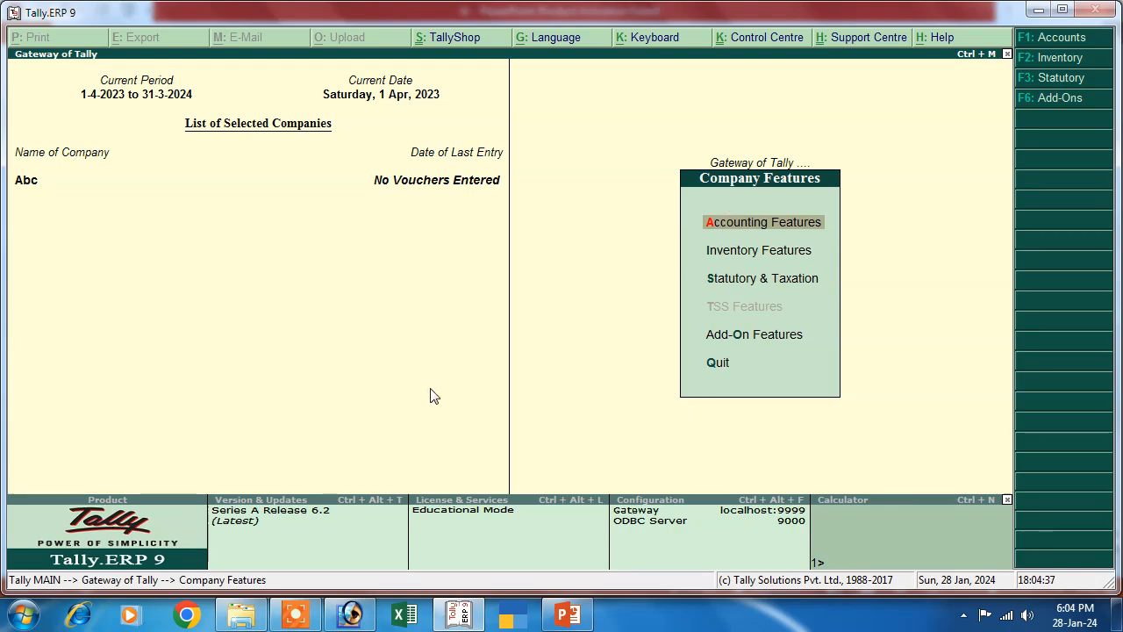
key("Escape")
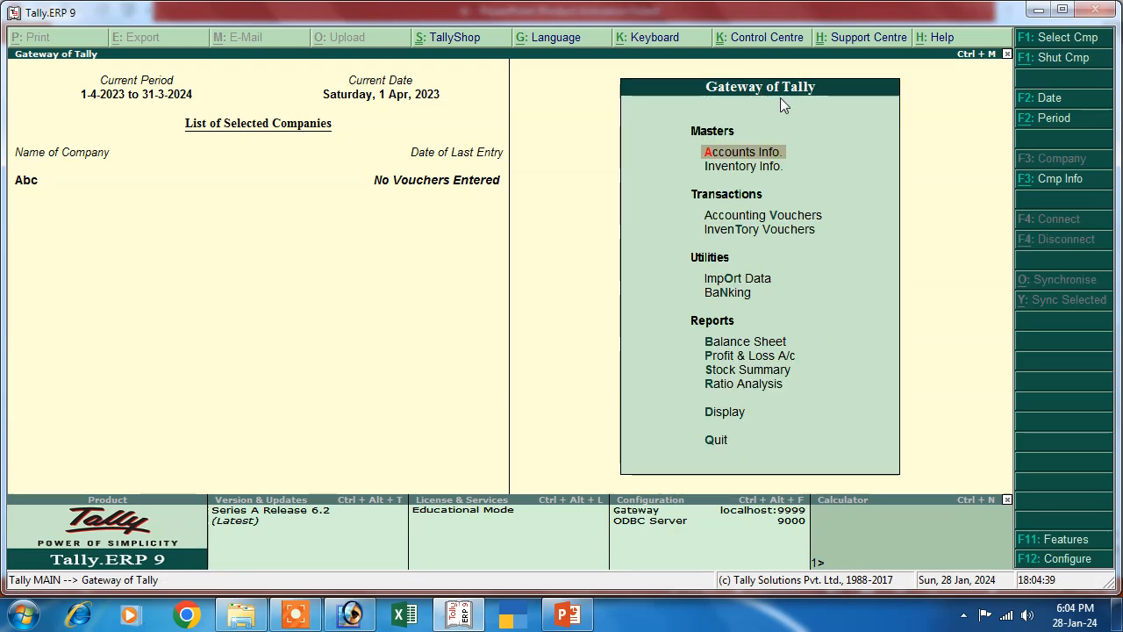
Start a single new ledger named Salary and place it under the Indirect Expenses group
left_click(737, 154)
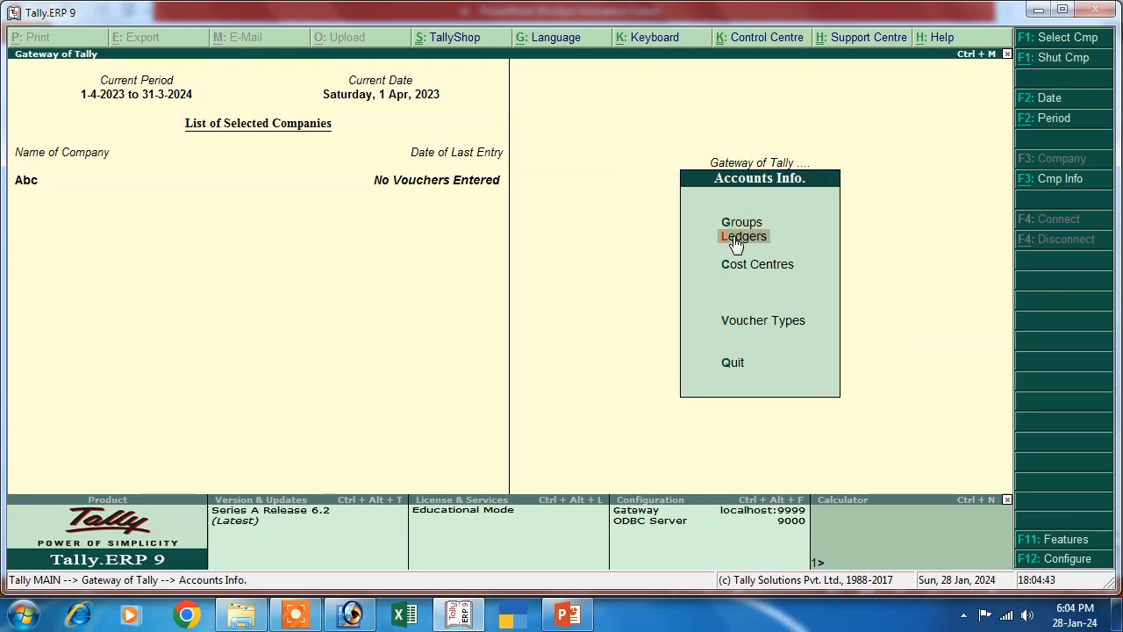
left_click(736, 237)
left_click(729, 172)
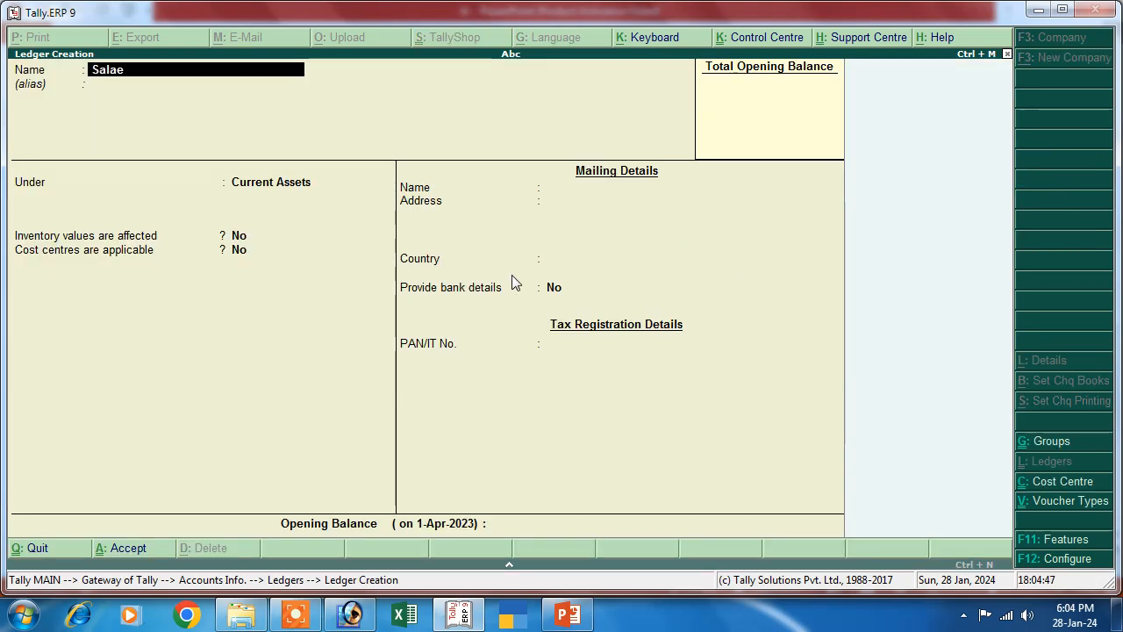
type("Salary")
key("Return")
key("Return")
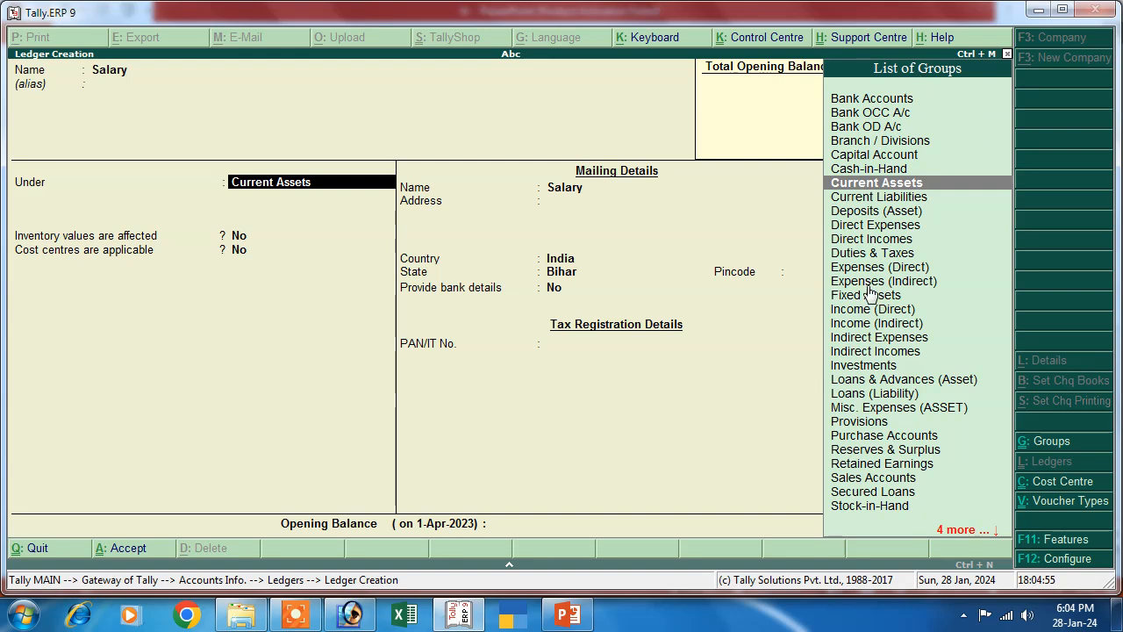
type("I")
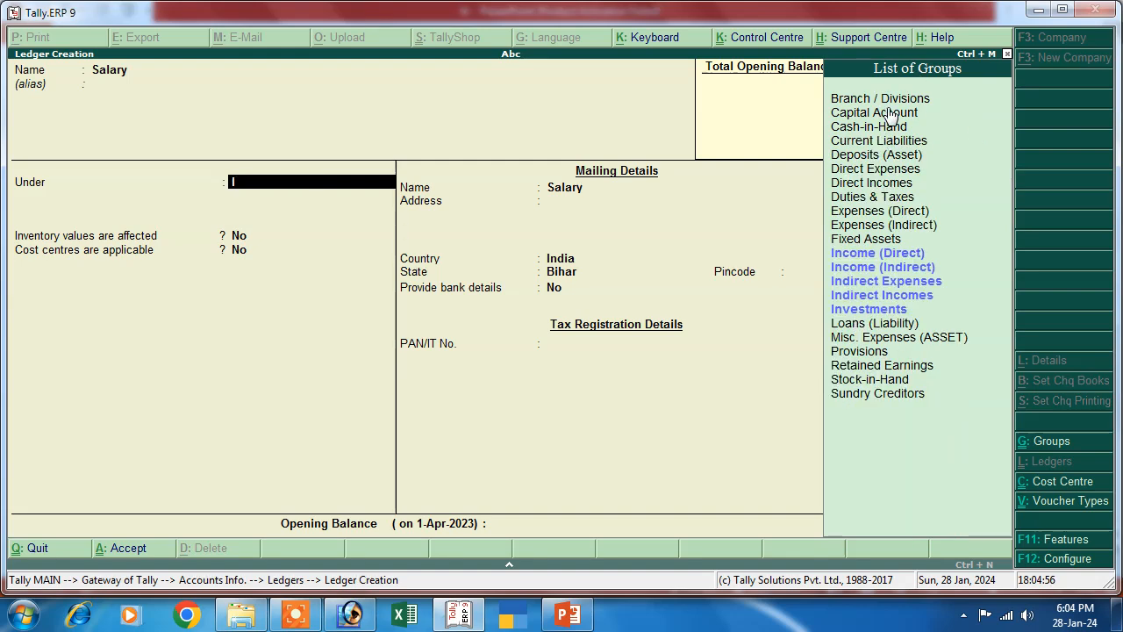
left_click(882, 283)
key("Return")
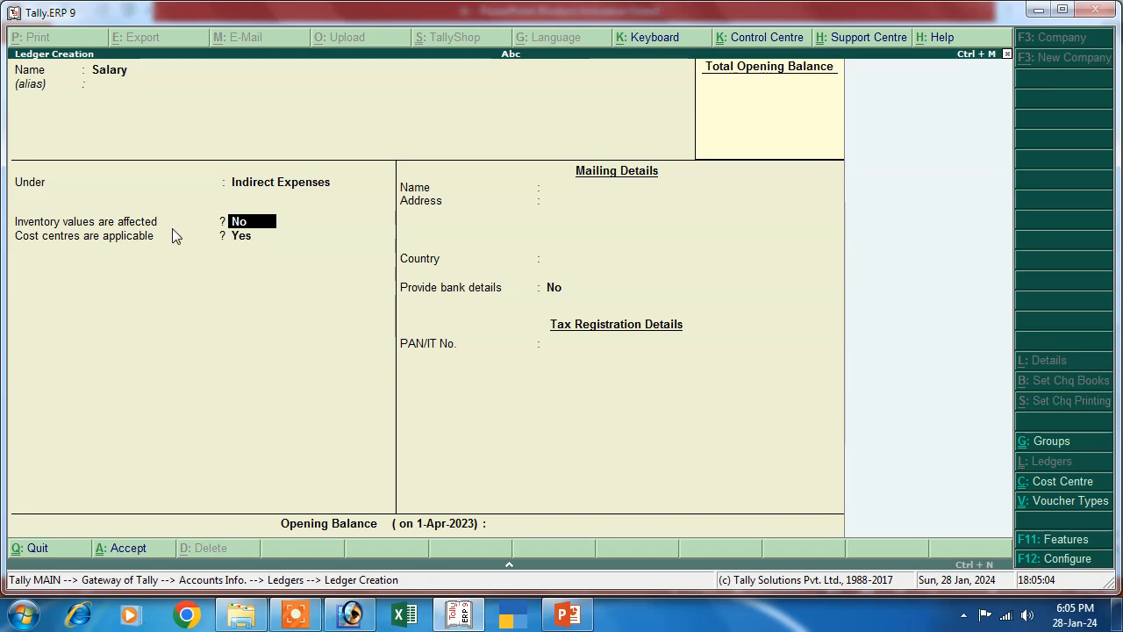
Save the Salary ledger with inventory values set to No and cost centres applicable set to Yes, and return to the Gateway
key("Return")
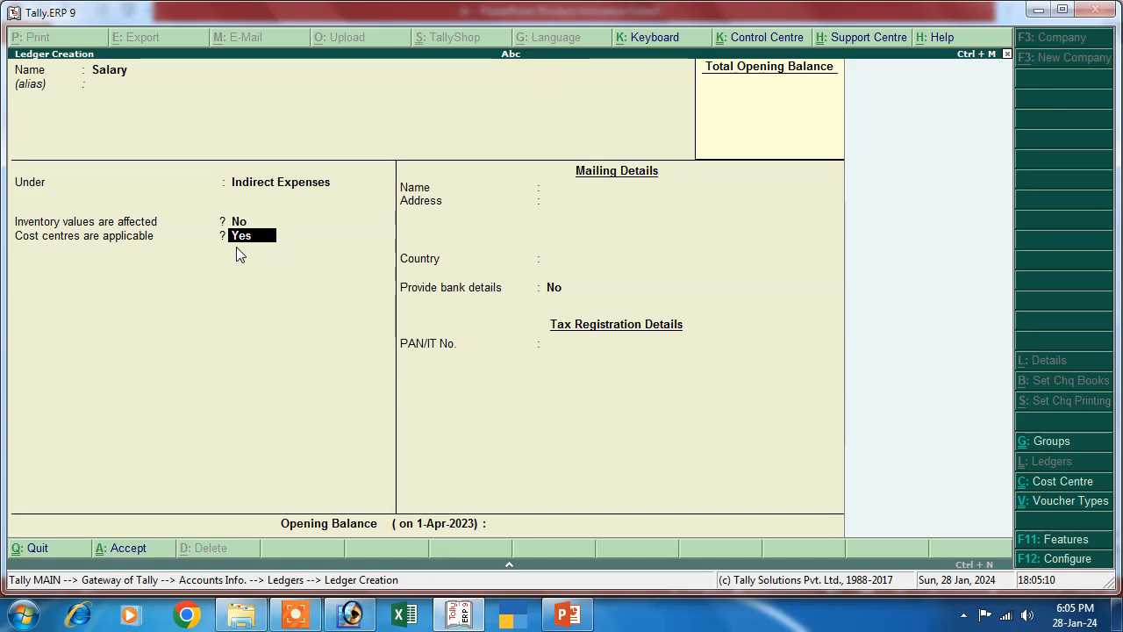
key("Return")
key("Return")
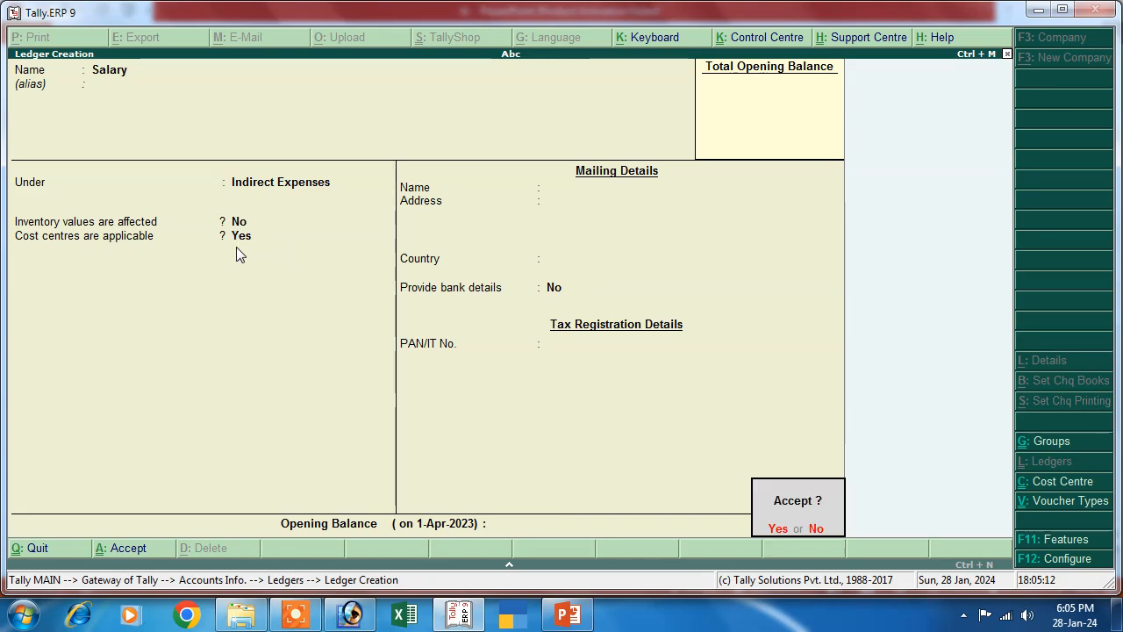
key("Return")
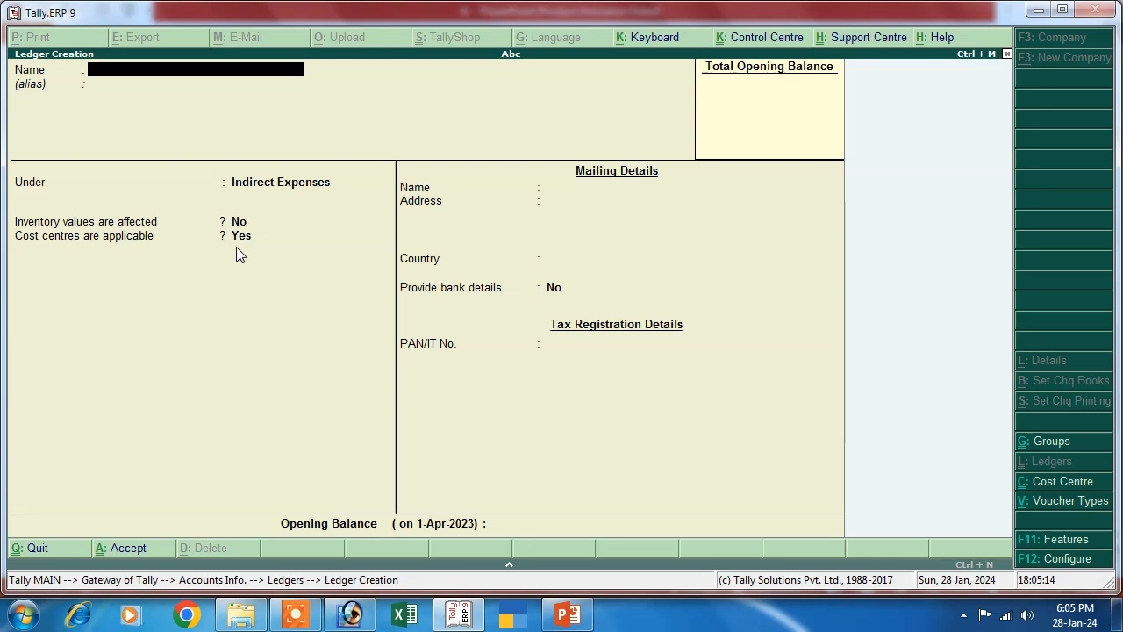
key("Escape")
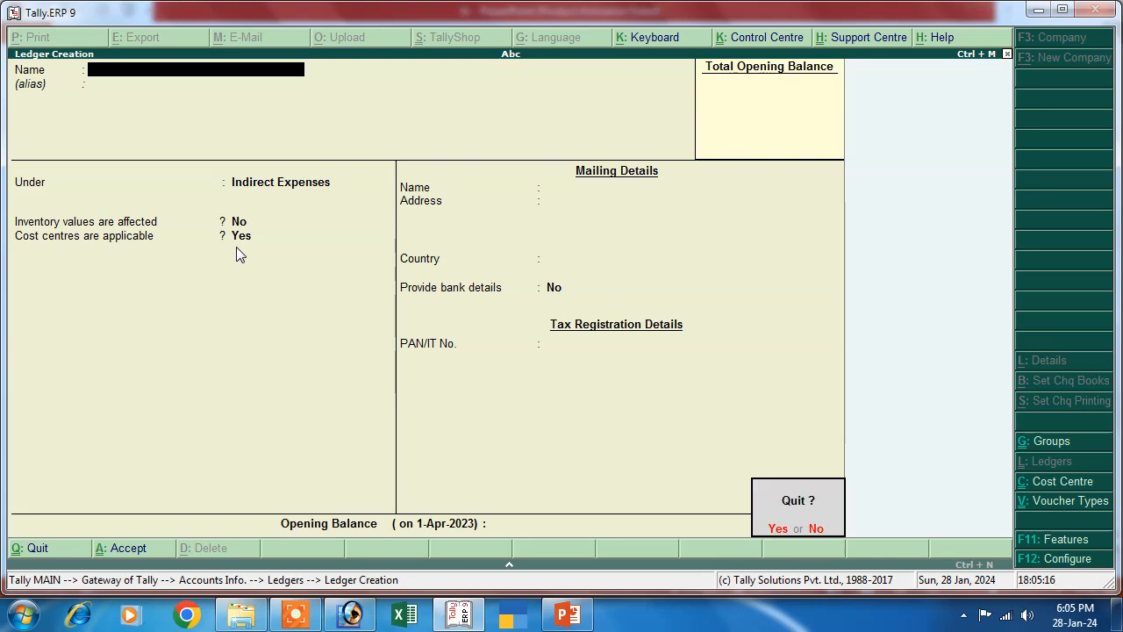
key("Return")
key("Escape")
key("Escape")
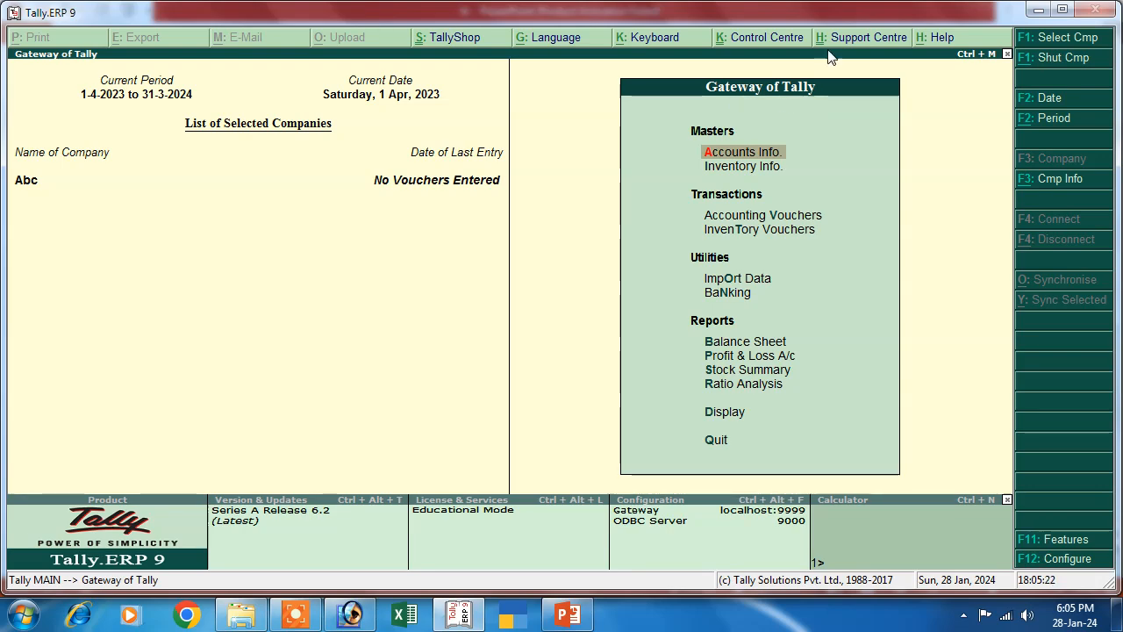
Create a single cost centre under Primary, named after the first employee on the PowerPoint salary list
left_click(727, 152)
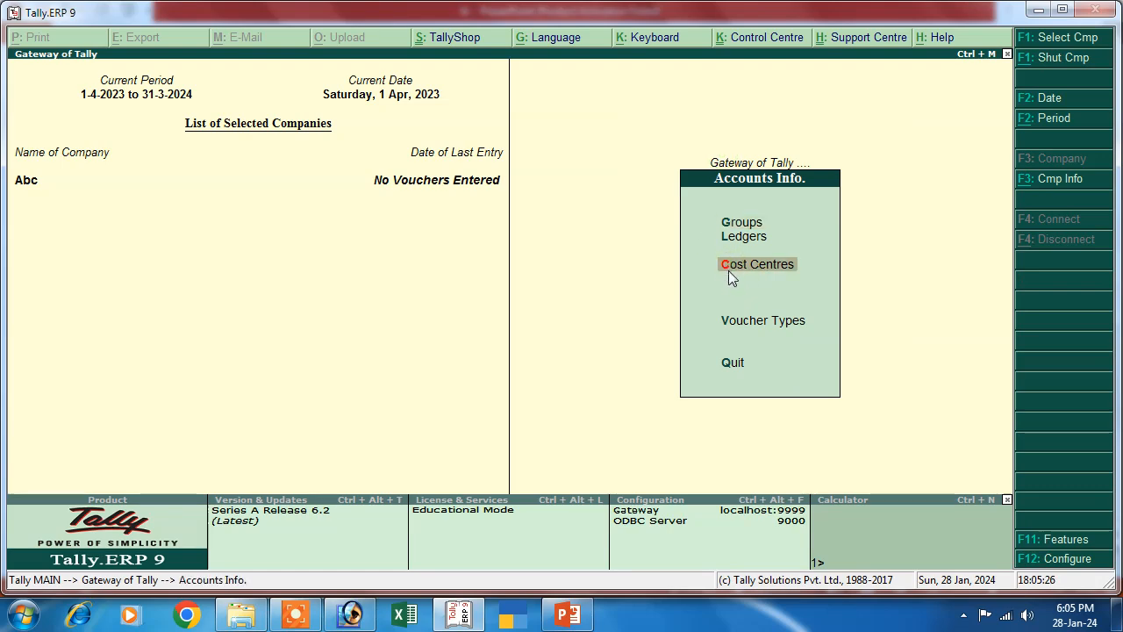
left_click(728, 273)
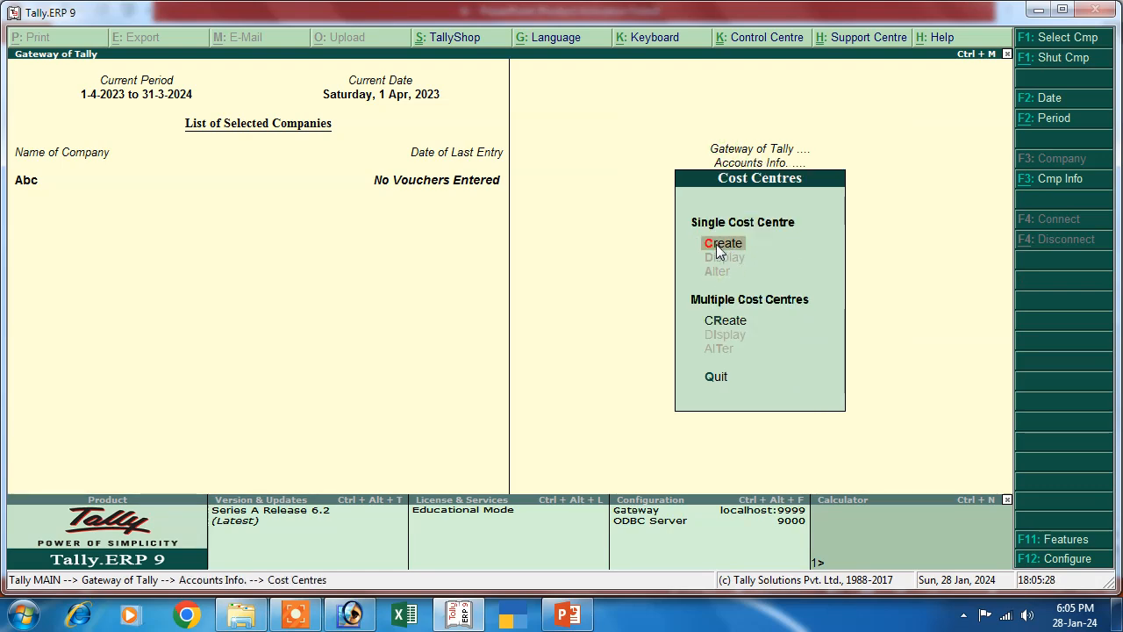
left_click(716, 244)
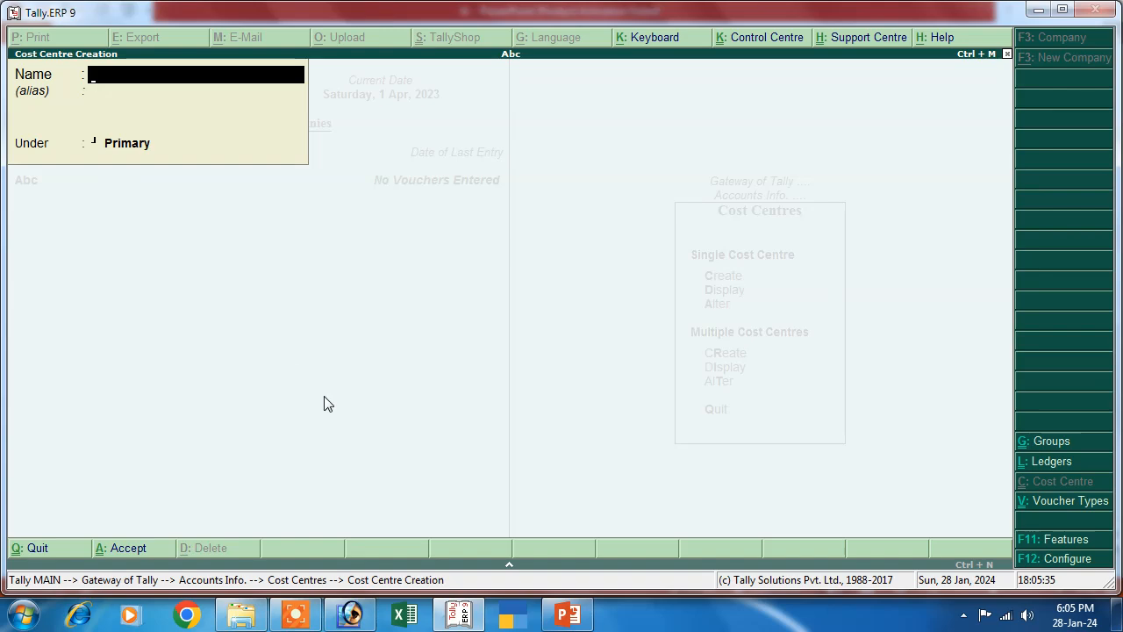
left_click(566, 615)
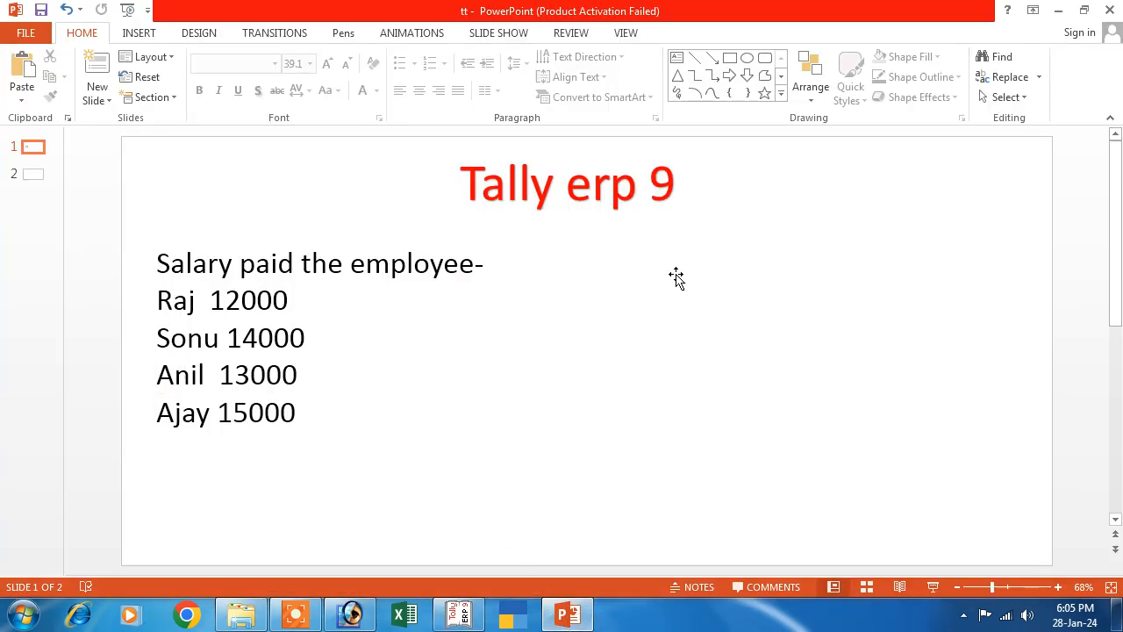
left_click(453, 618)
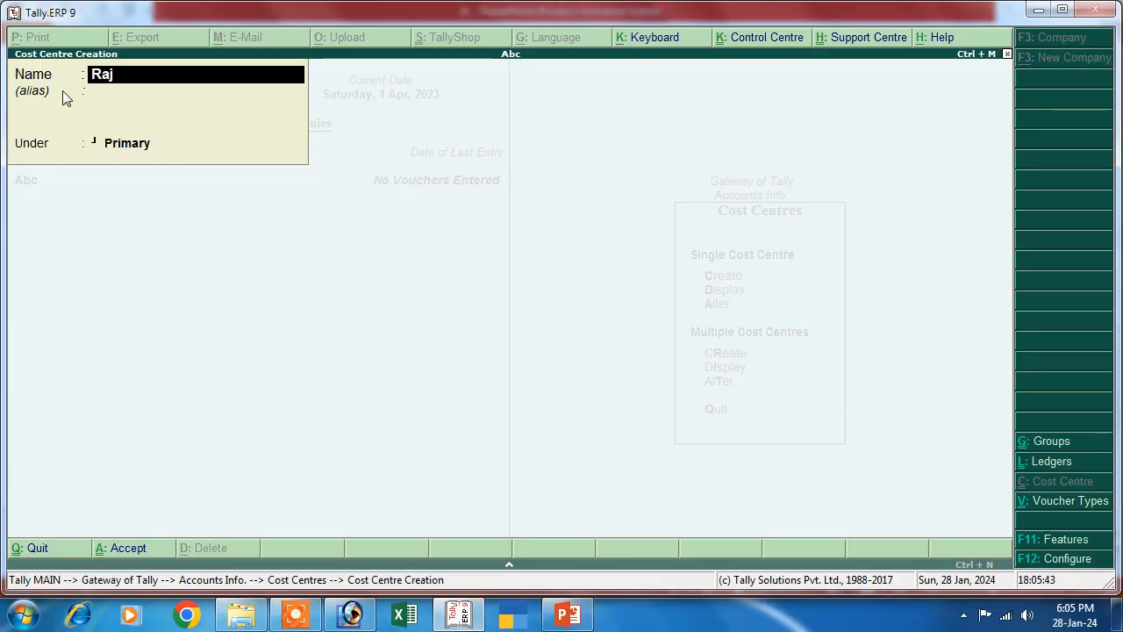
key("Return")
key("Return")
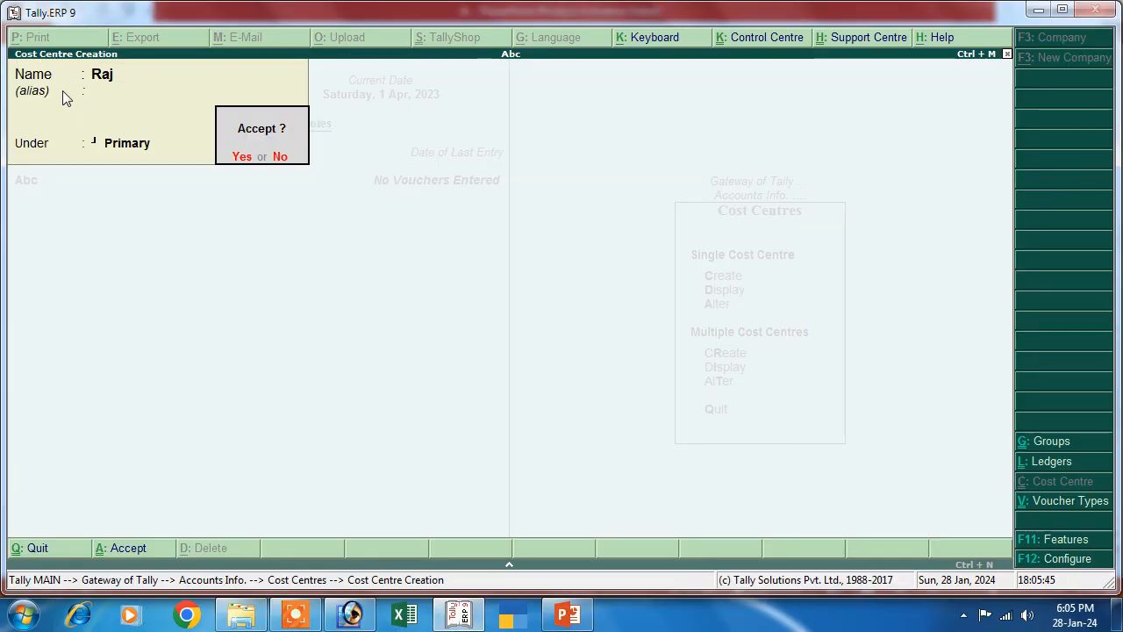
key("Return")
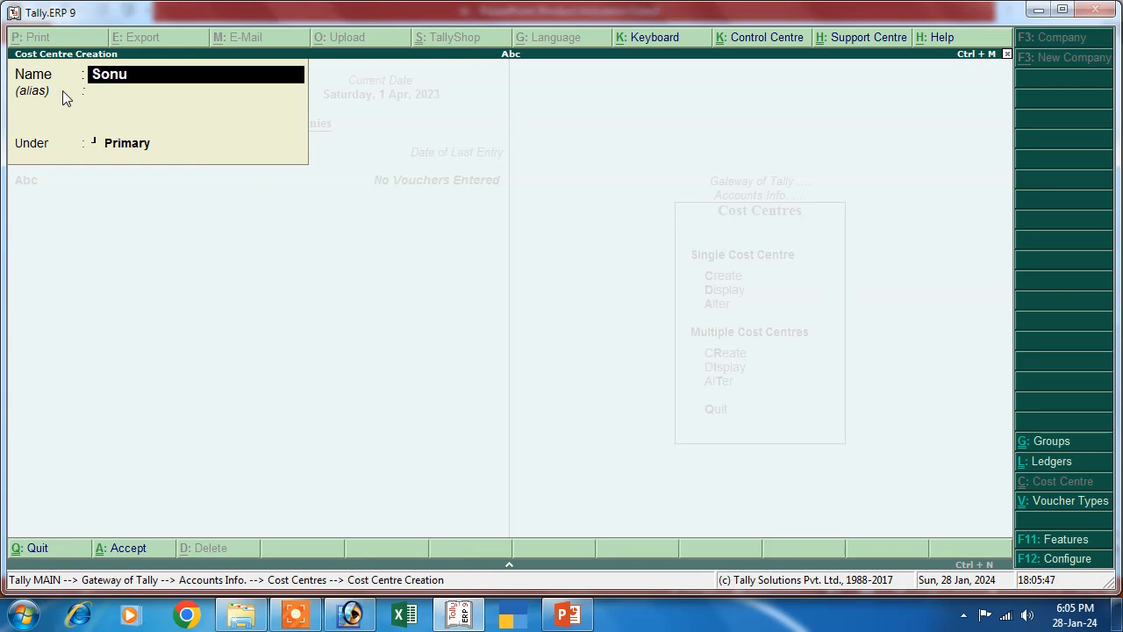
Create cost centres under Primary for the second and third employees on the salary list
key("Return")
key("Return")
key("Return")
key("Return")
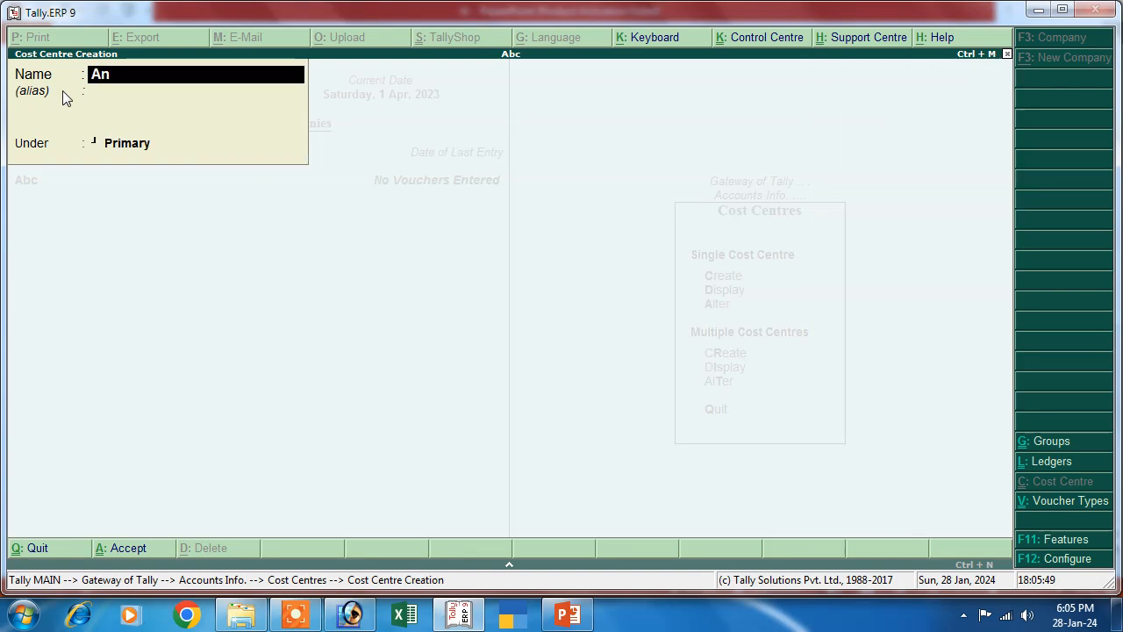
key("Return")
key("Return")
key("Return")
key("Return")
Create a cost centre under Primary for the fourth employee on the salary list
type("Ajat")
key("BackSpace")
type("y")
key("Return")
key("Return")
key("Return")
key("Return")
Check the employee names against the PowerPoint slide, and leave cost centre creation back to the Gateway of Tally
left_click(567, 615)
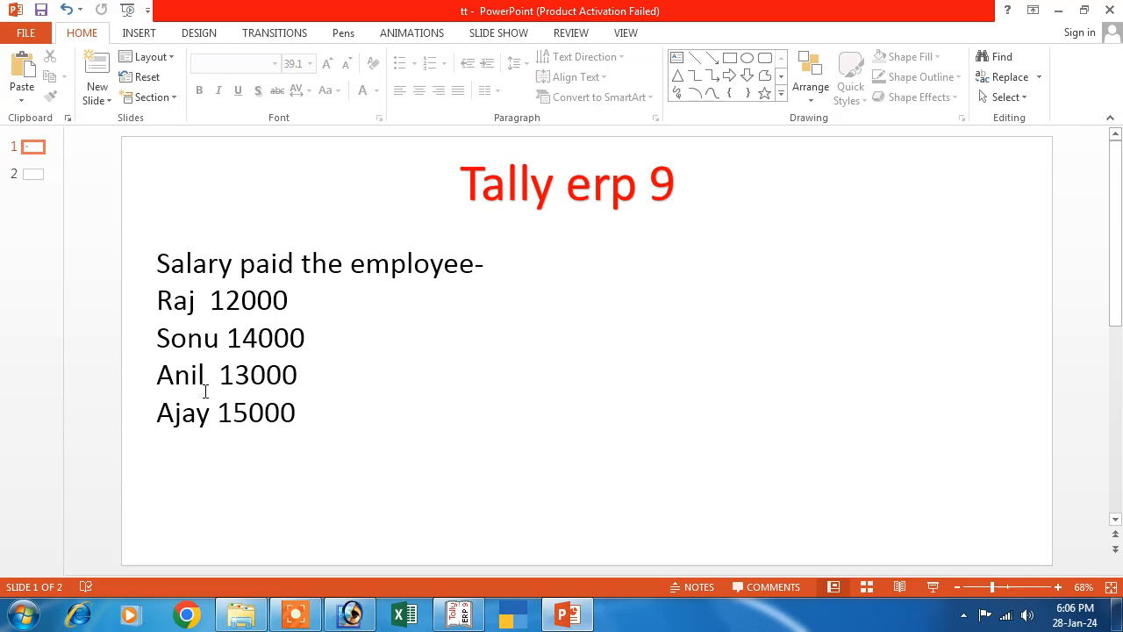
left_click(458, 614)
key("Escape")
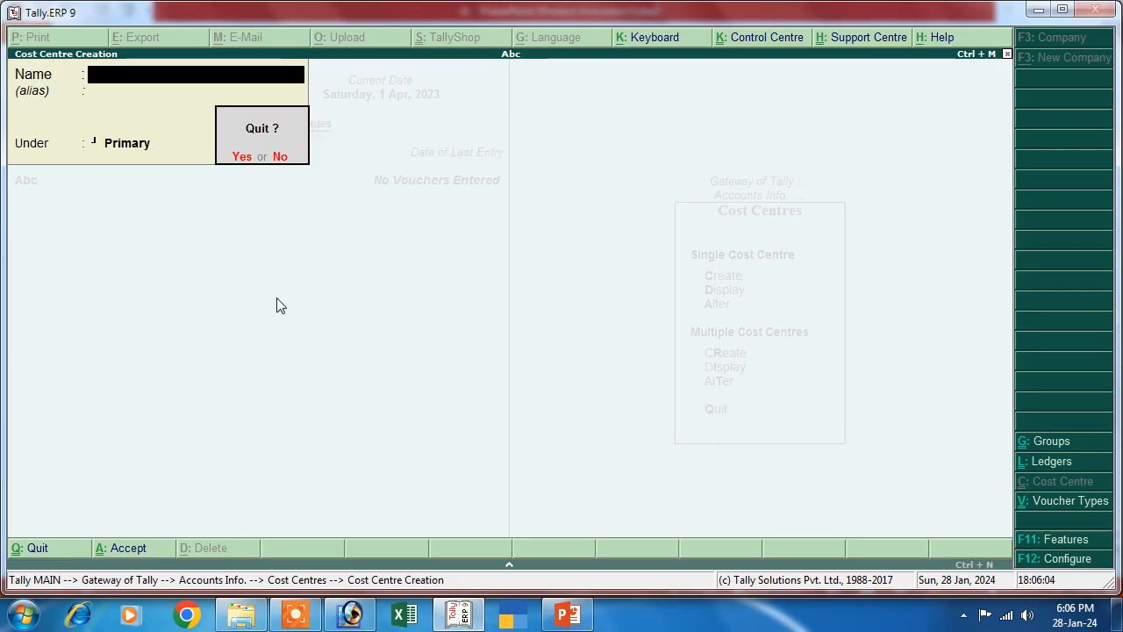
key("Return")
key("Escape")
key("Escape")
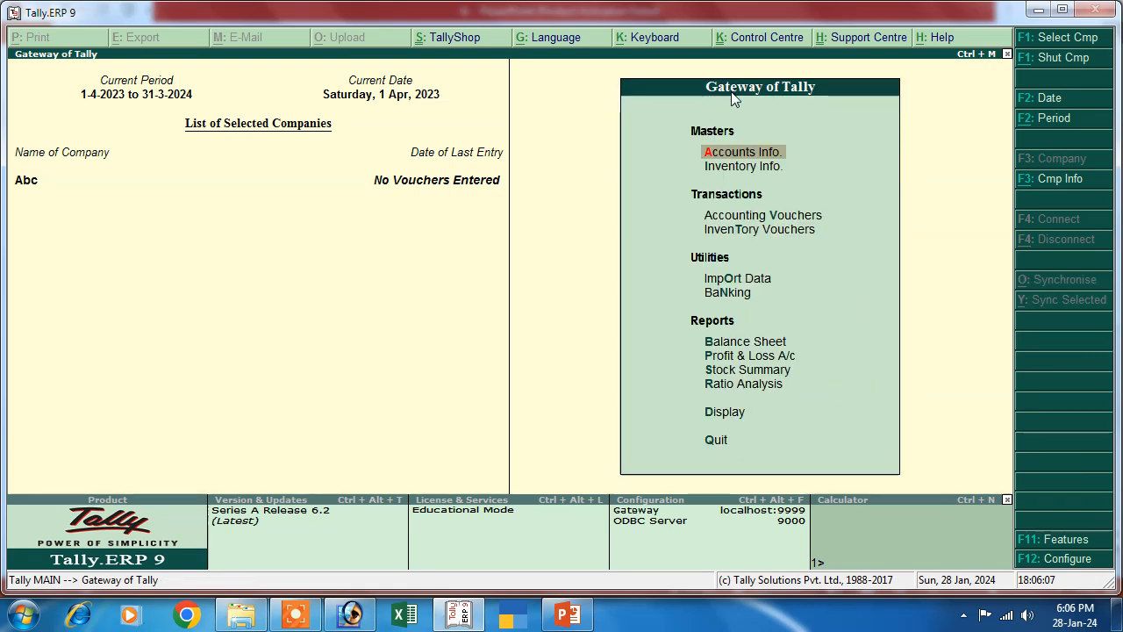
Open accounting voucher entry and switch the new voucher to the Payment type
left_click(720, 218)
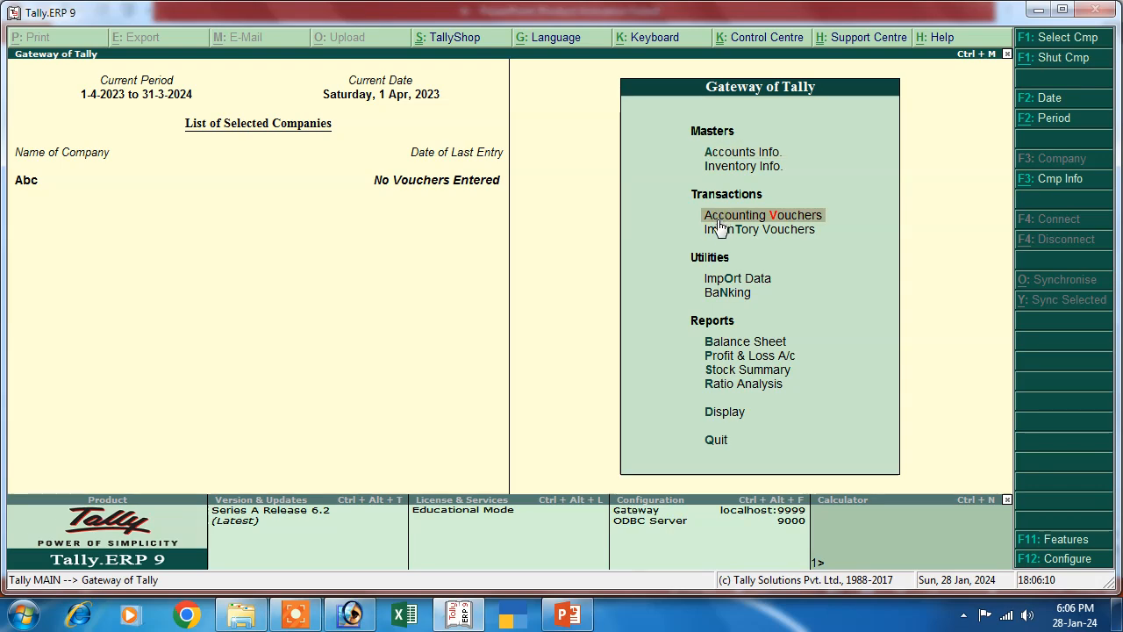
left_click(718, 219)
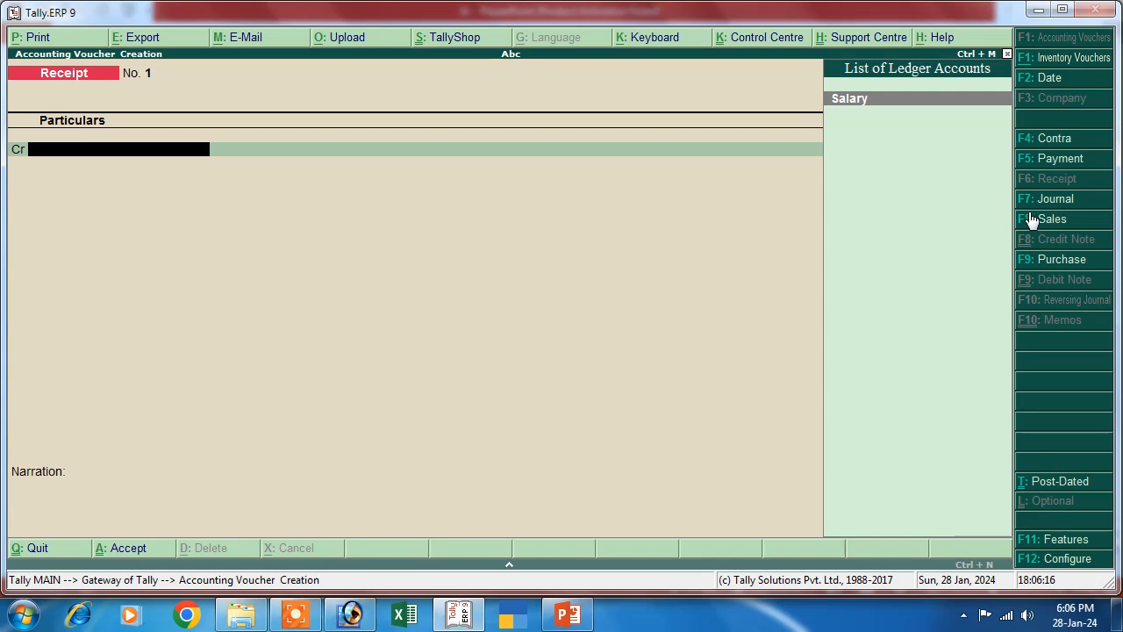
left_click(1027, 159)
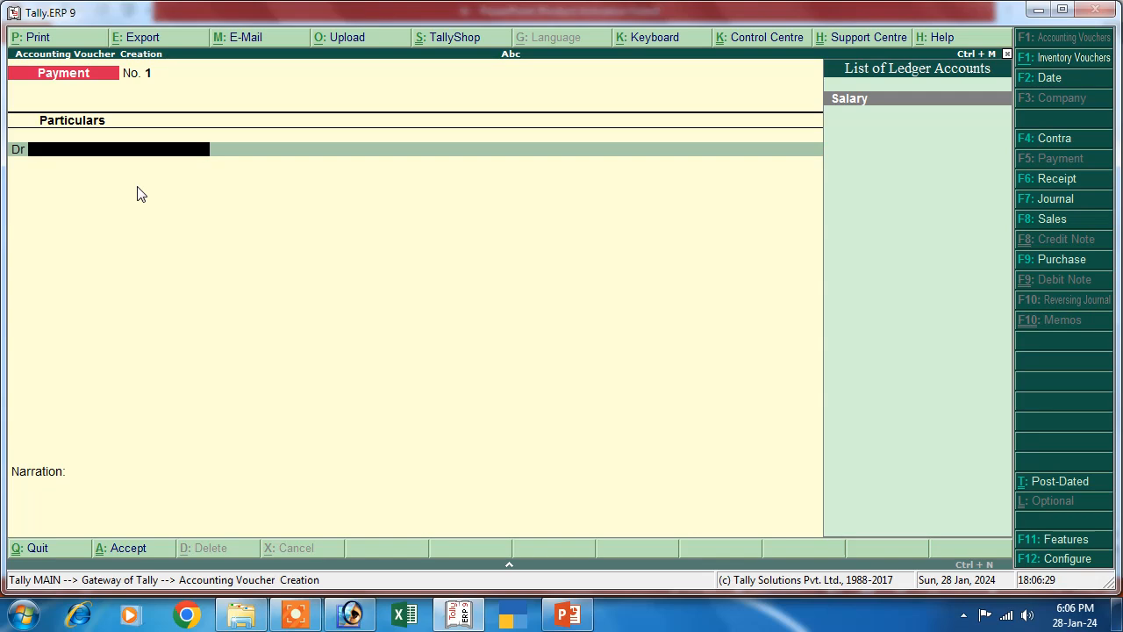
Debit the Salary ledger in the payment voucher and check the employees' salary amounts on the PowerPoint slide
key("Return")
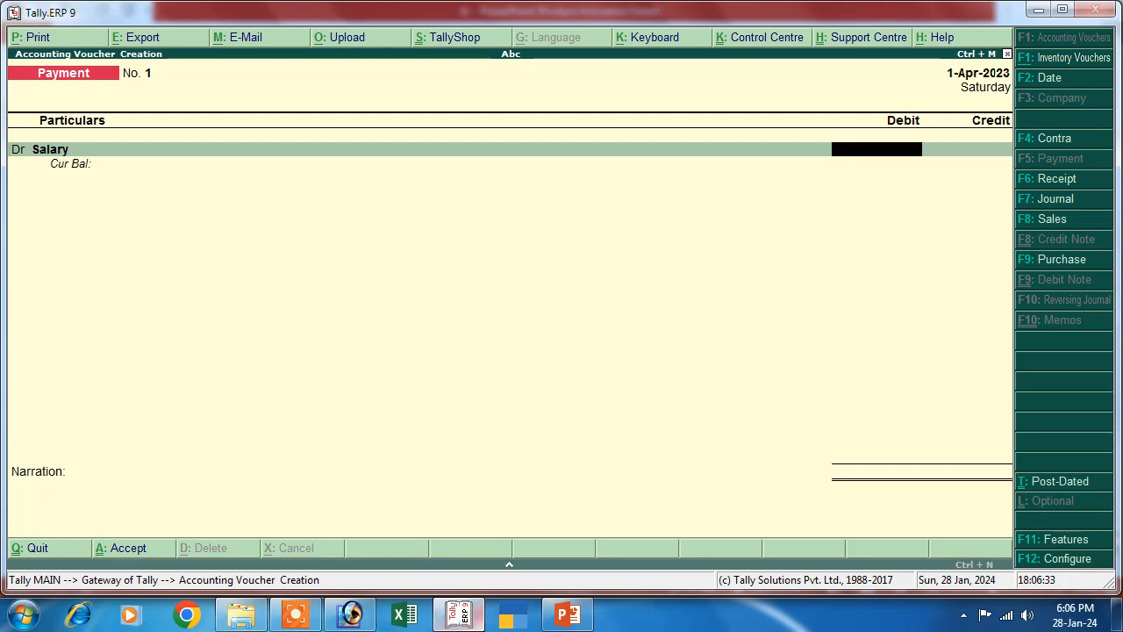
left_click(566, 614)
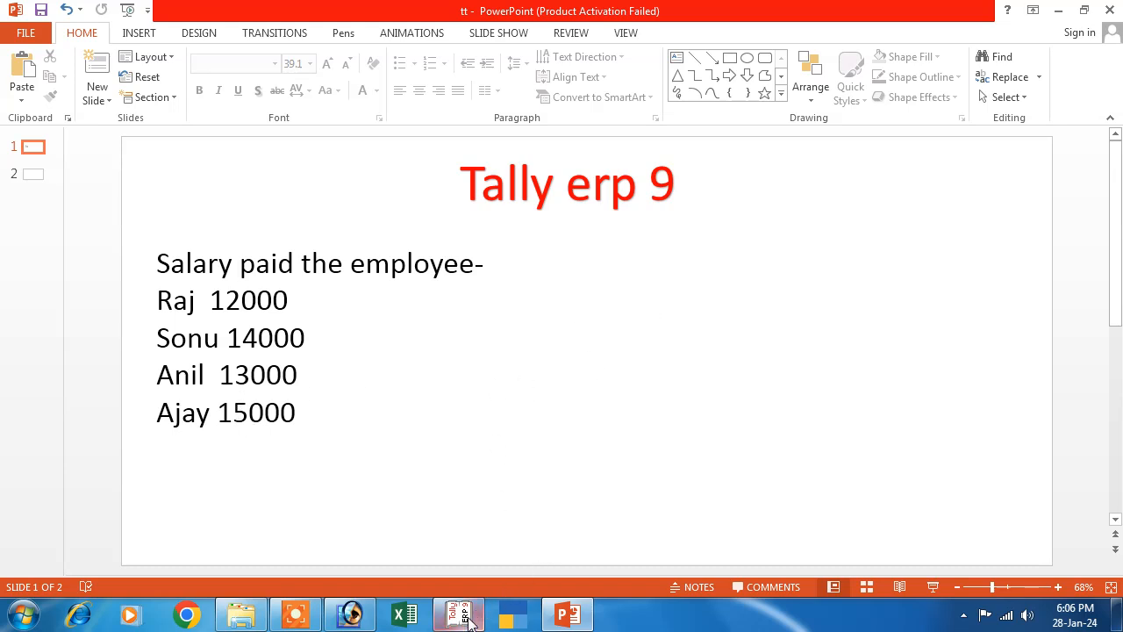
mouse_move(454, 626)
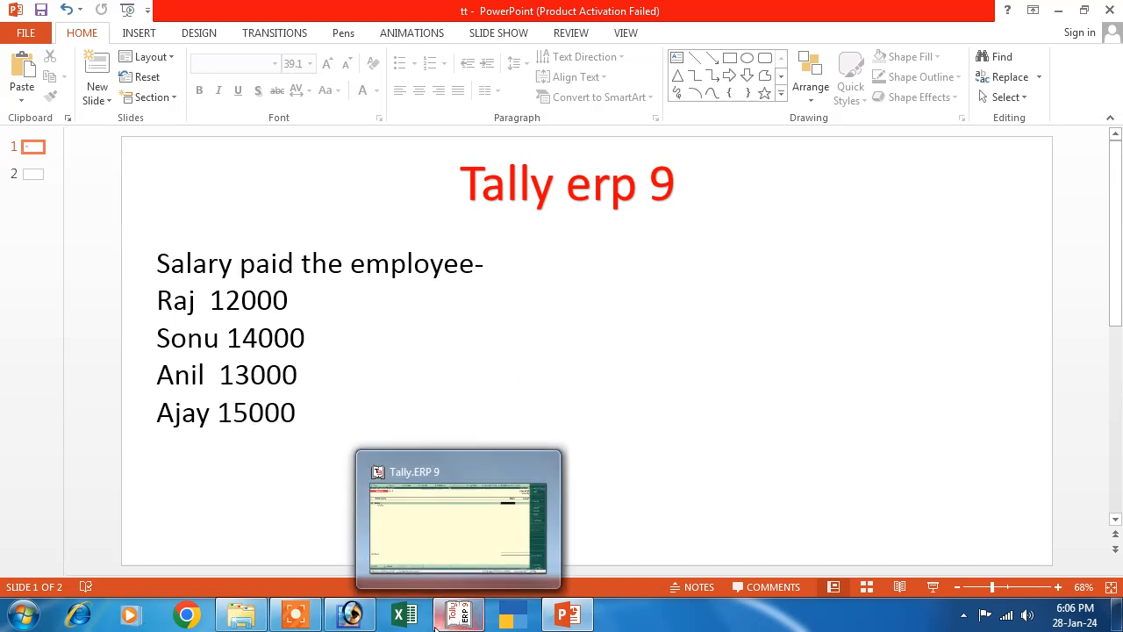
left_click(491, 526)
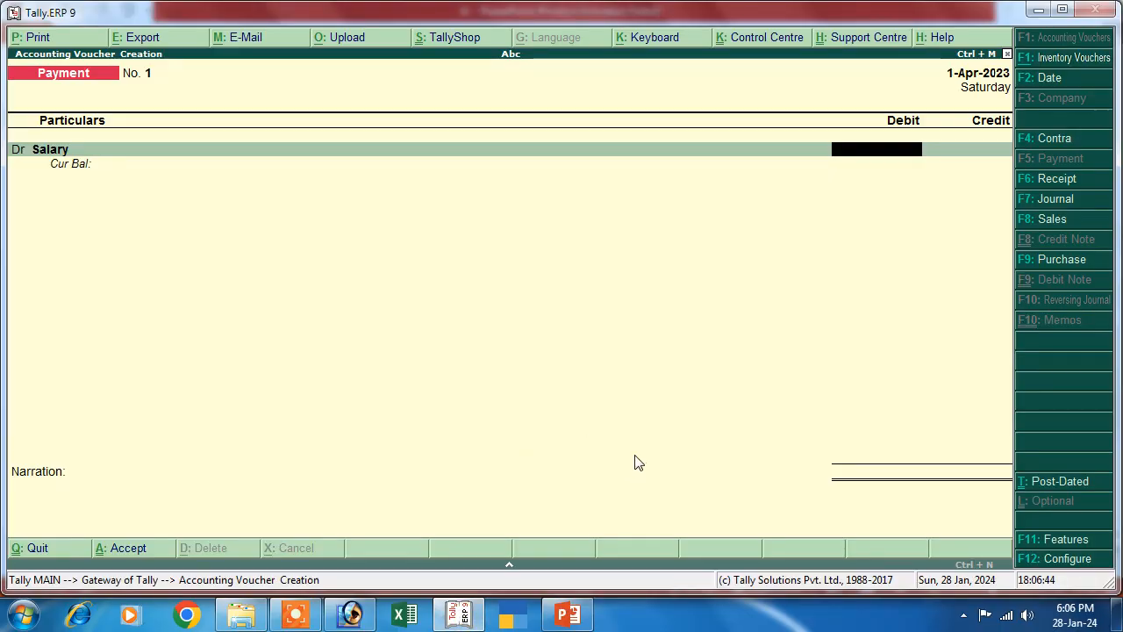
Total 12000+13000+14000+15000 with Tally's calculator, check it against the slide, and enter 54000 as the Salary debit amount
key("ctrl+n")
type("12000+13000+14000+15000")
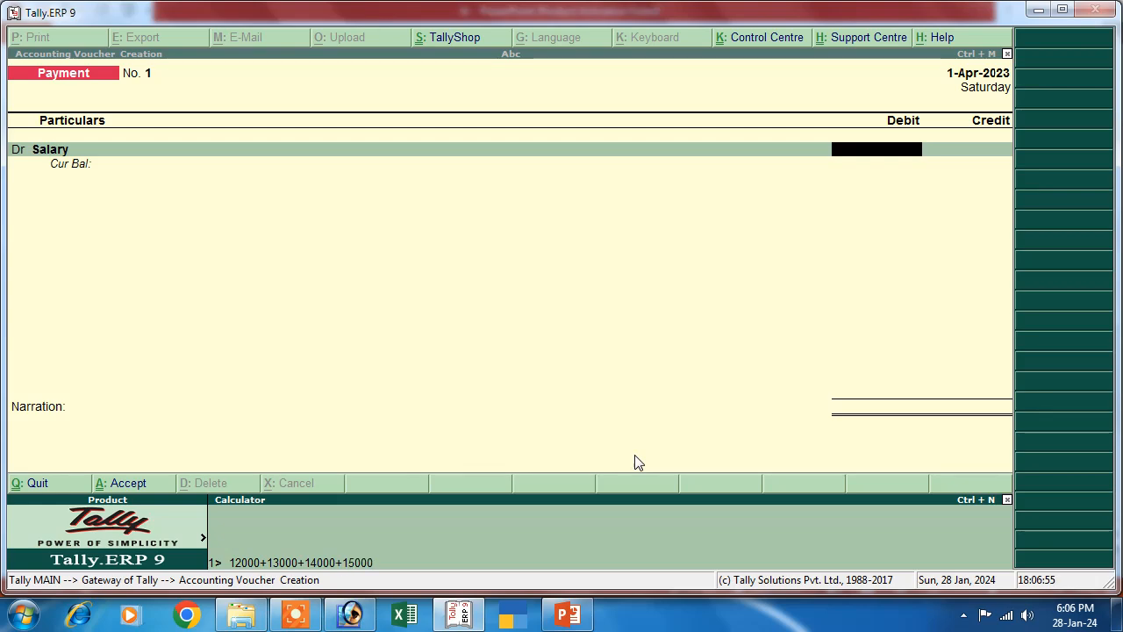
key("Return")
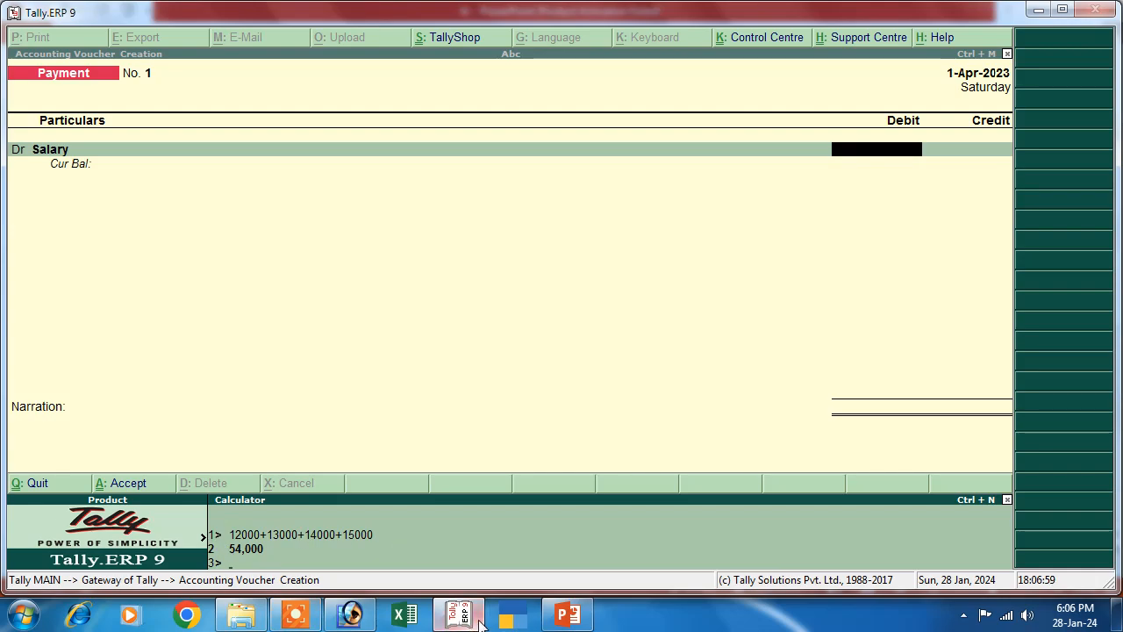
left_click(567, 615)
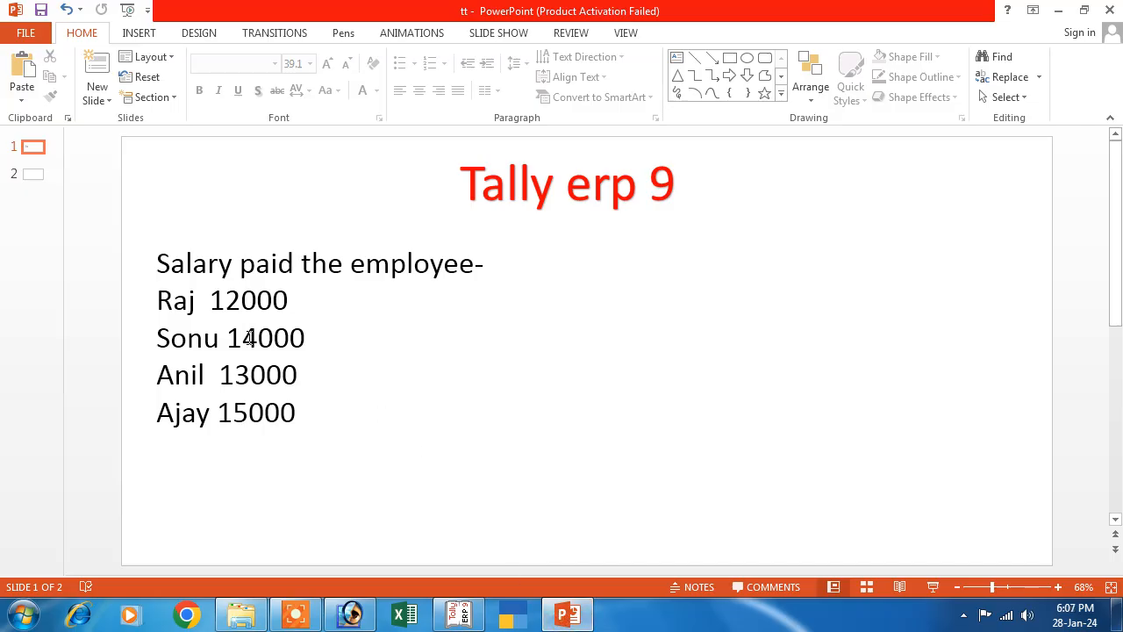
left_click(459, 615)
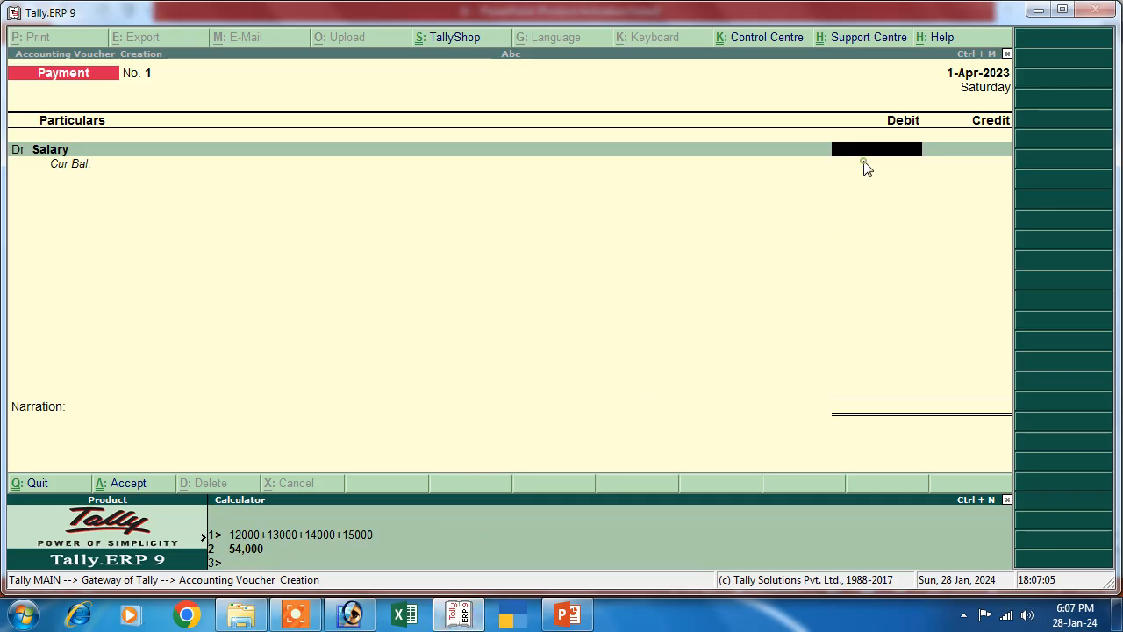
key("ctrl+m")
type("54000")
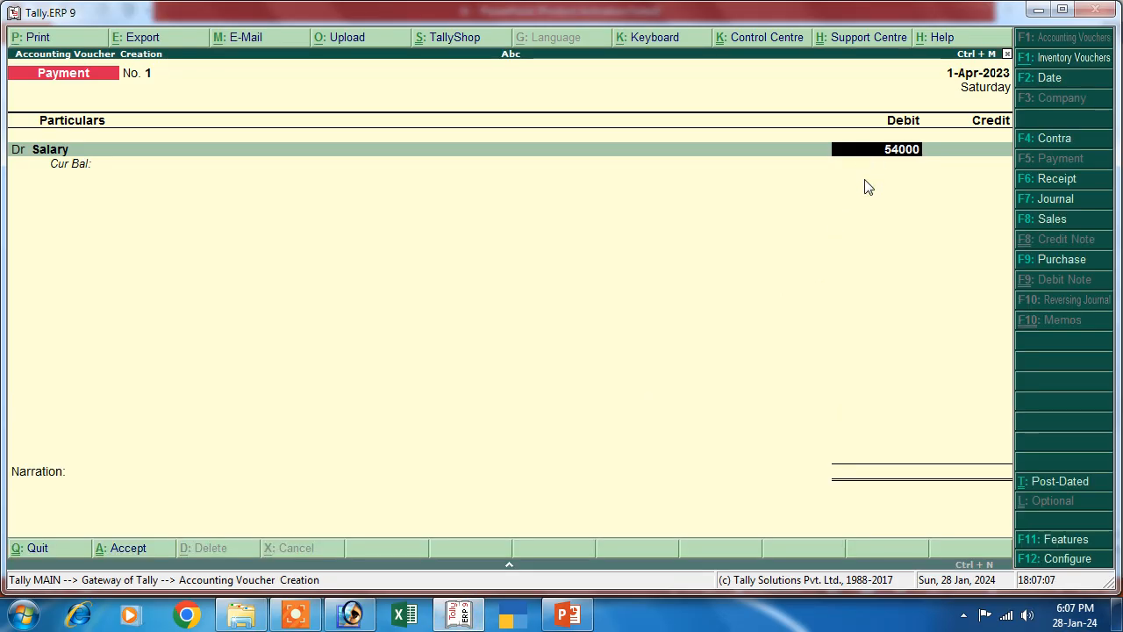
key("Return")
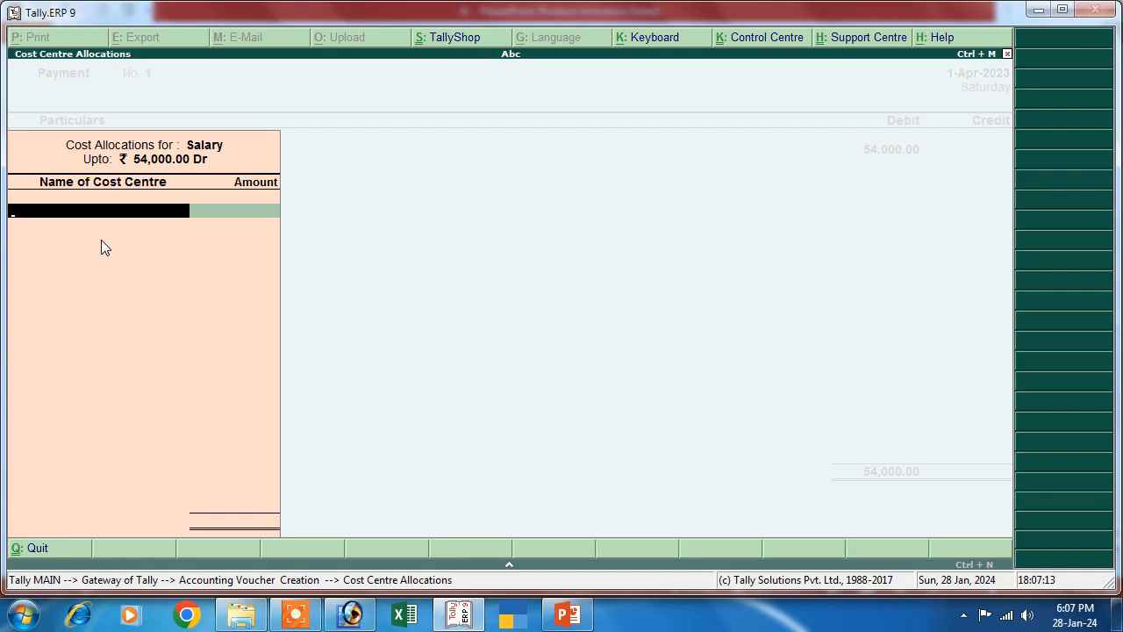
Allocate 15,000 of the salary to the first employee in the cost centre list, checking the amount on the PowerPoint slide
key("space")
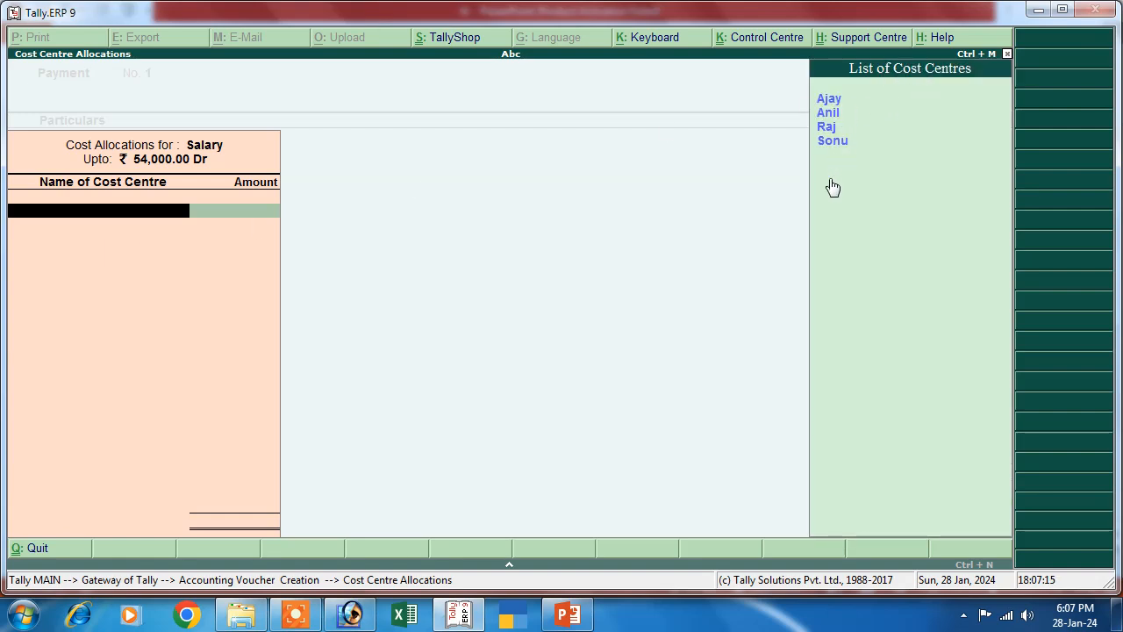
key("Down")
key("Down")
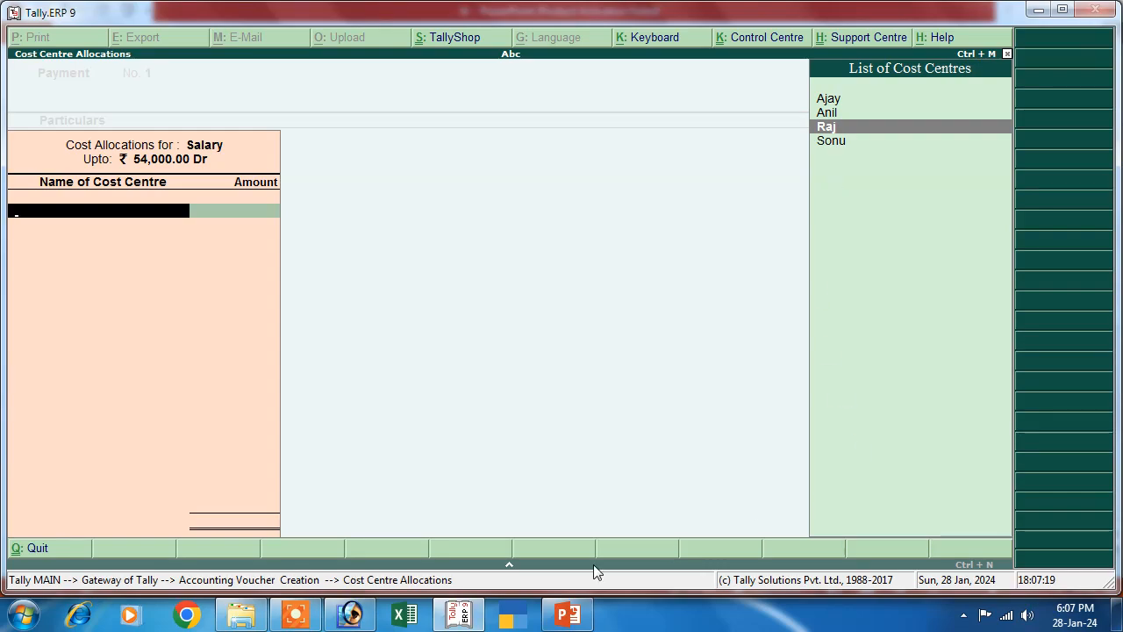
left_click(567, 614)
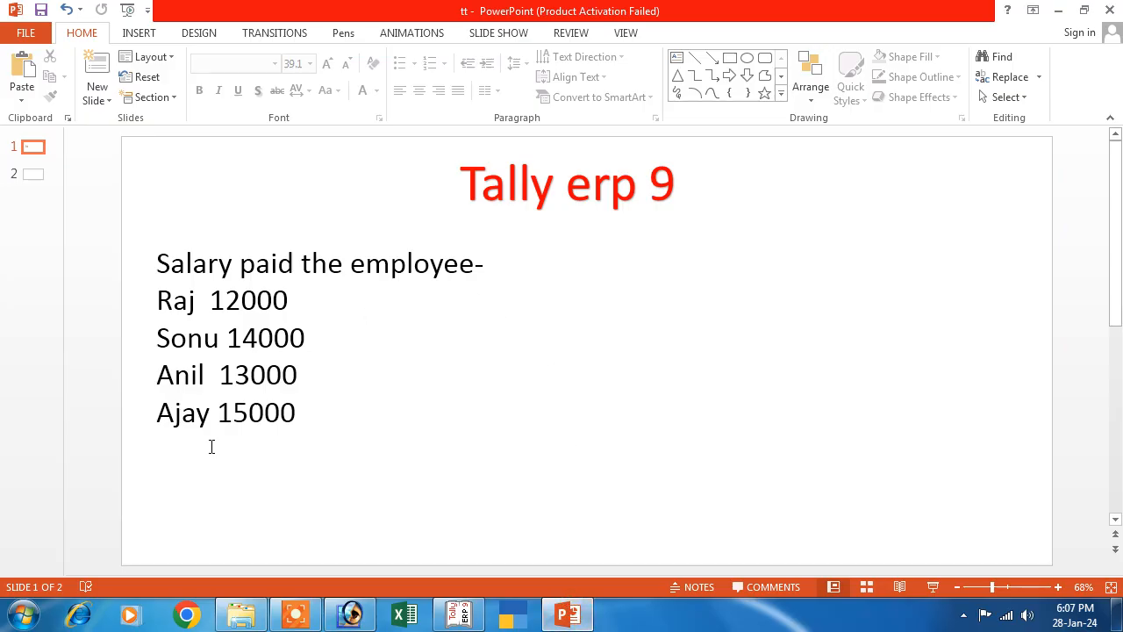
left_click(458, 614)
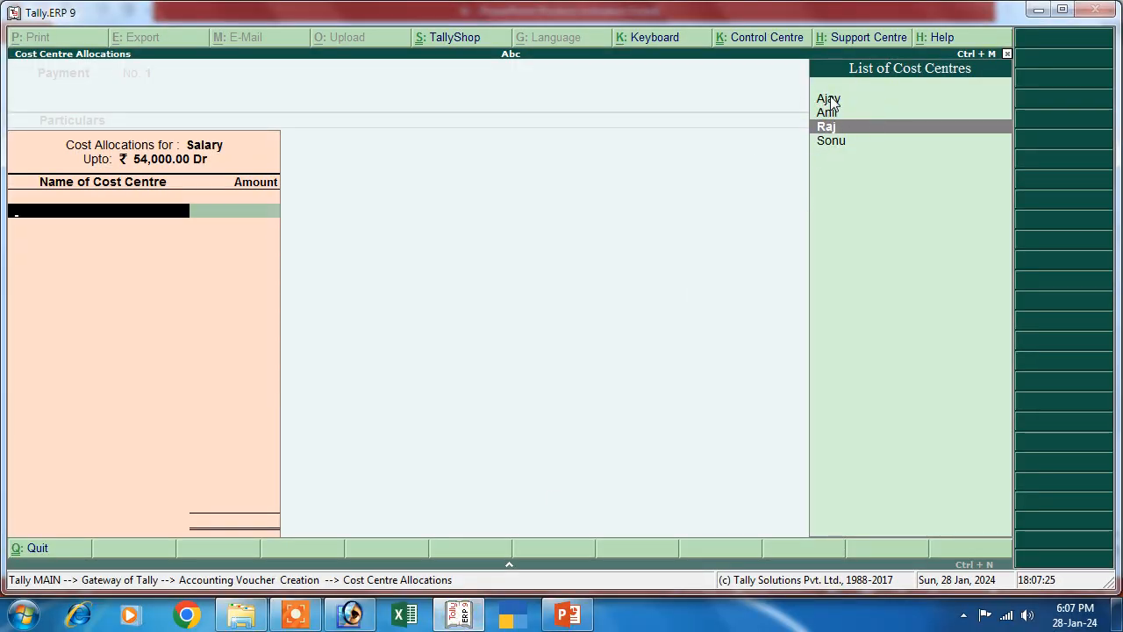
key("Up")
key("Up")
key("Return")
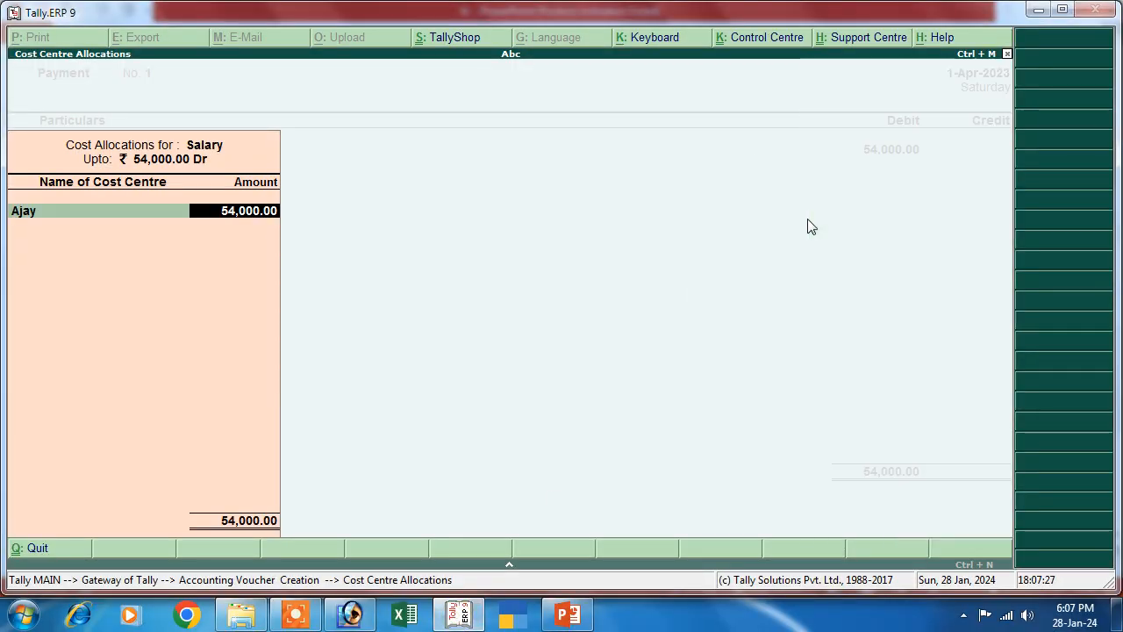
left_click(458, 614)
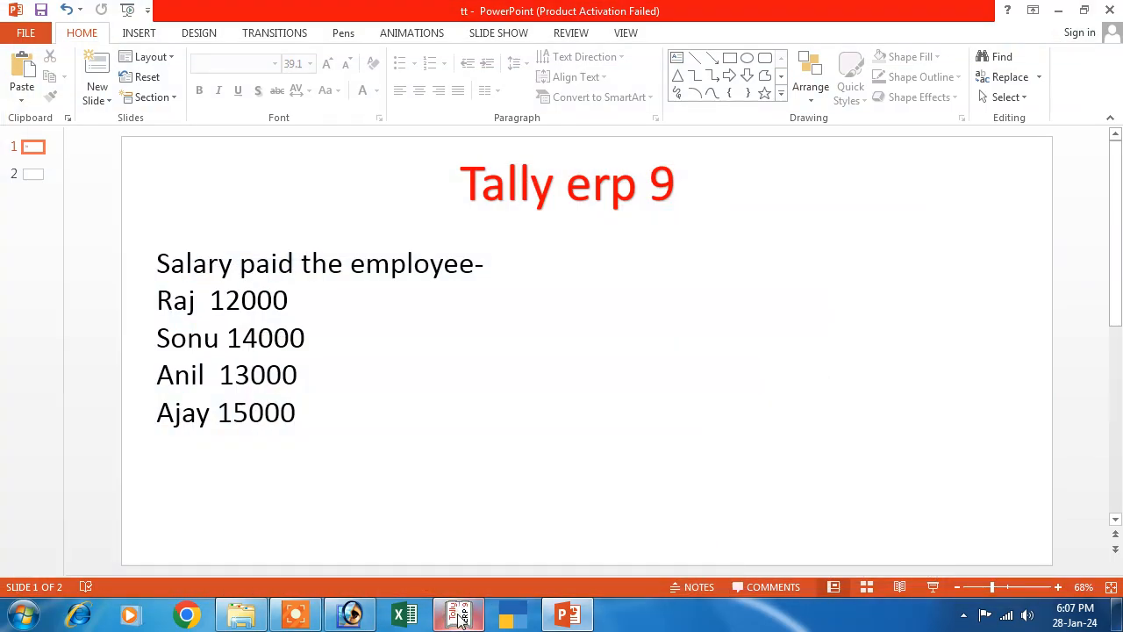
left_click(459, 617)
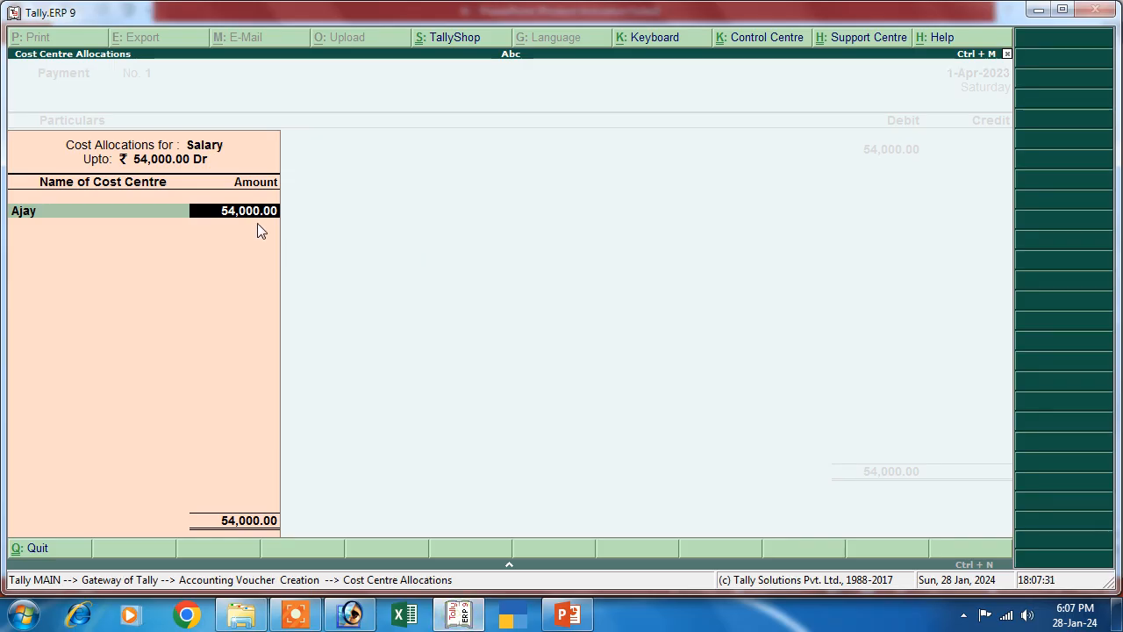
type("15,000")
key("Return")
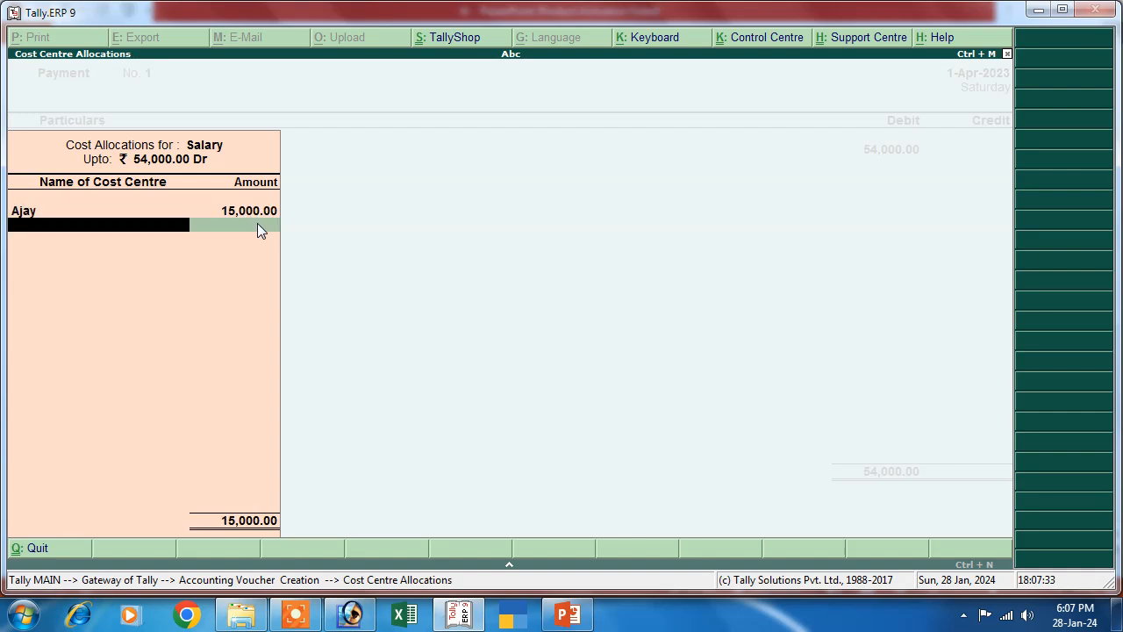
Allocate 13,000 to the second employee in the cost centre list, checking the amount on the PowerPoint slide
key("Down")
key("Down")
key("Up")
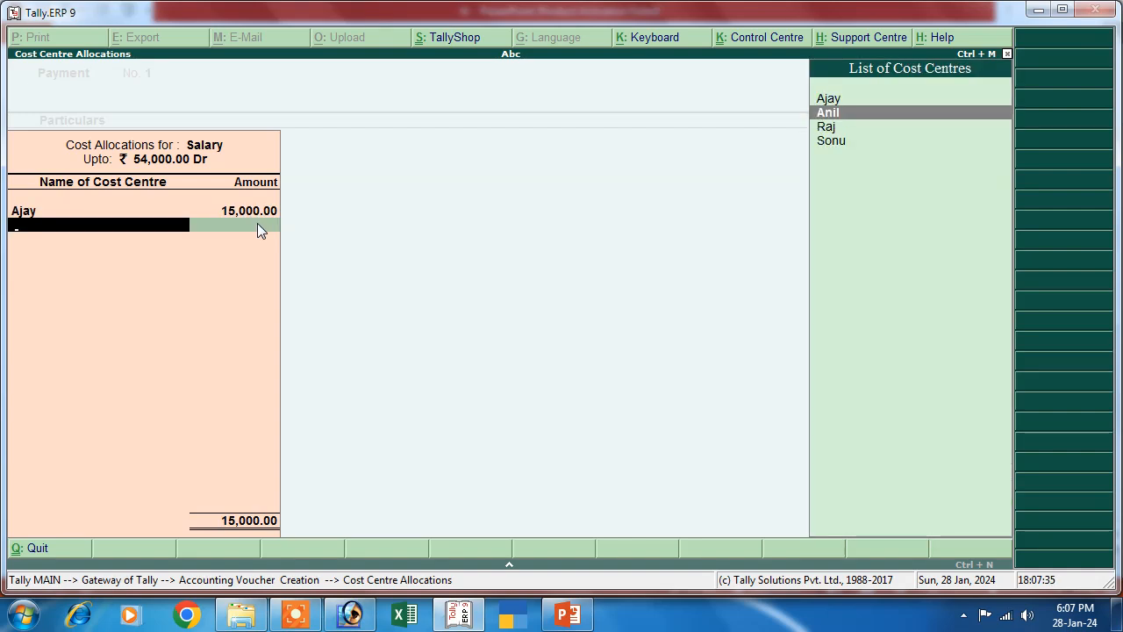
key("Return")
left_click(556, 619)
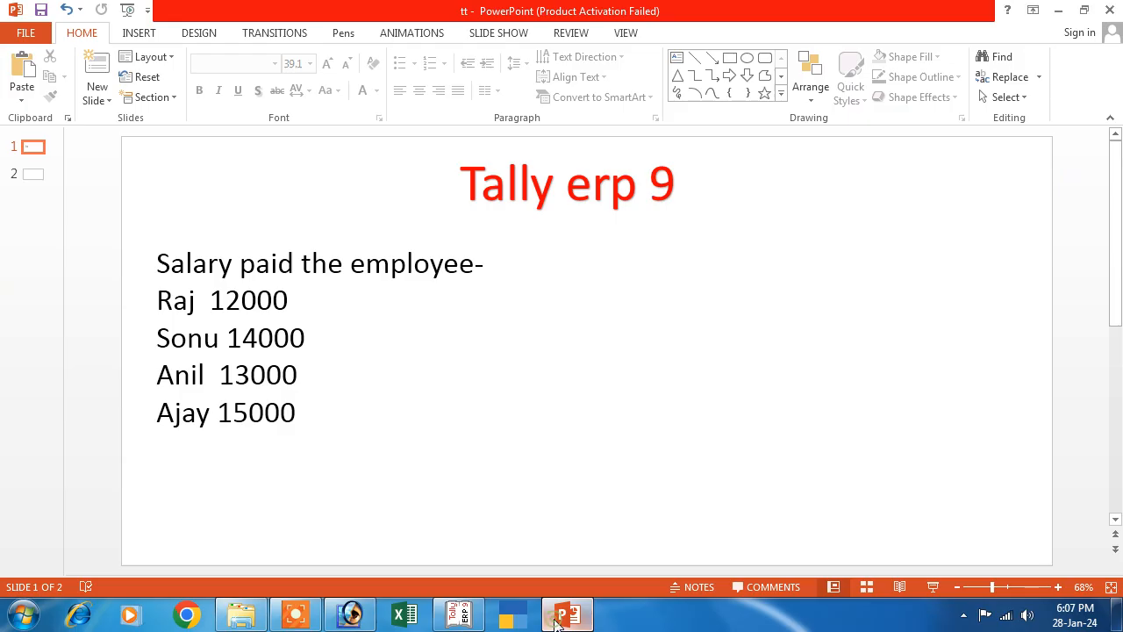
left_click(562, 617)
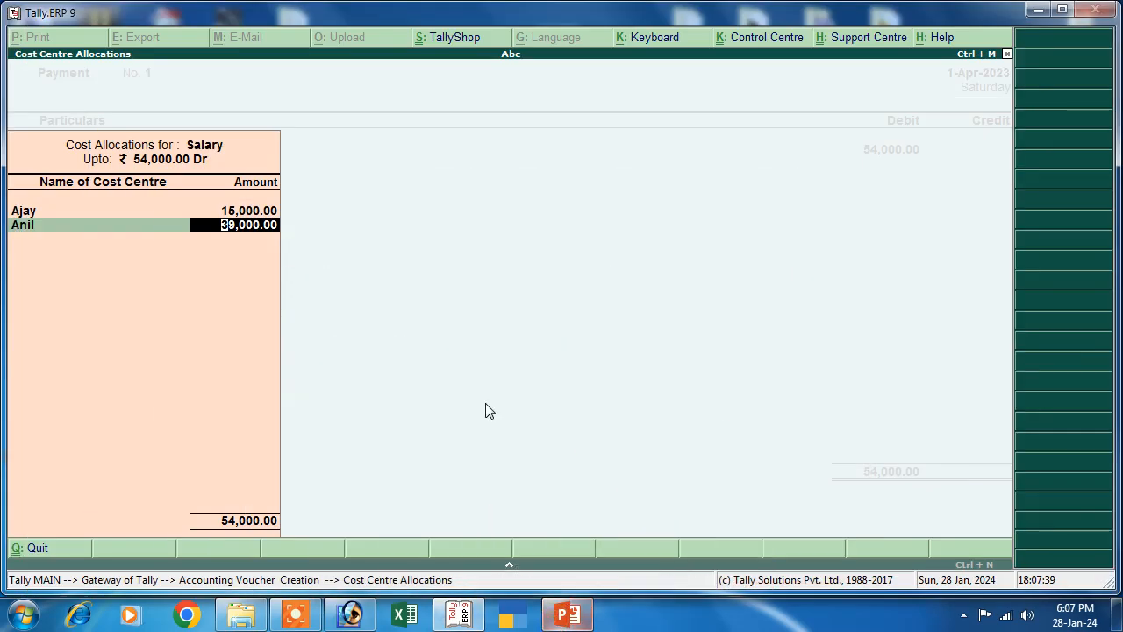
type("13000")
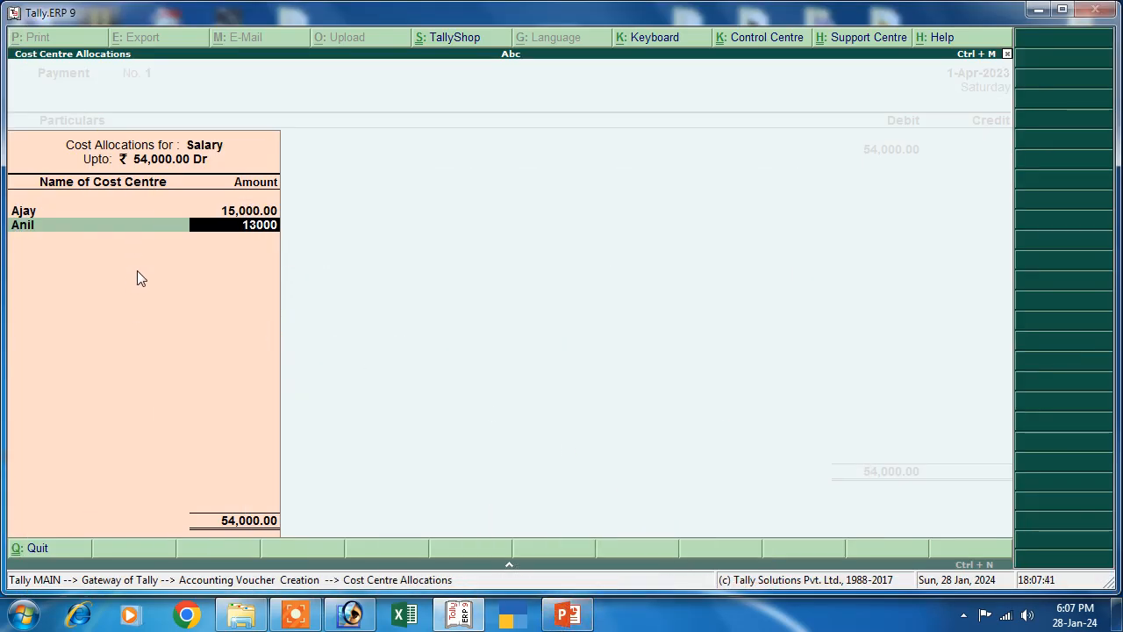
key("Return")
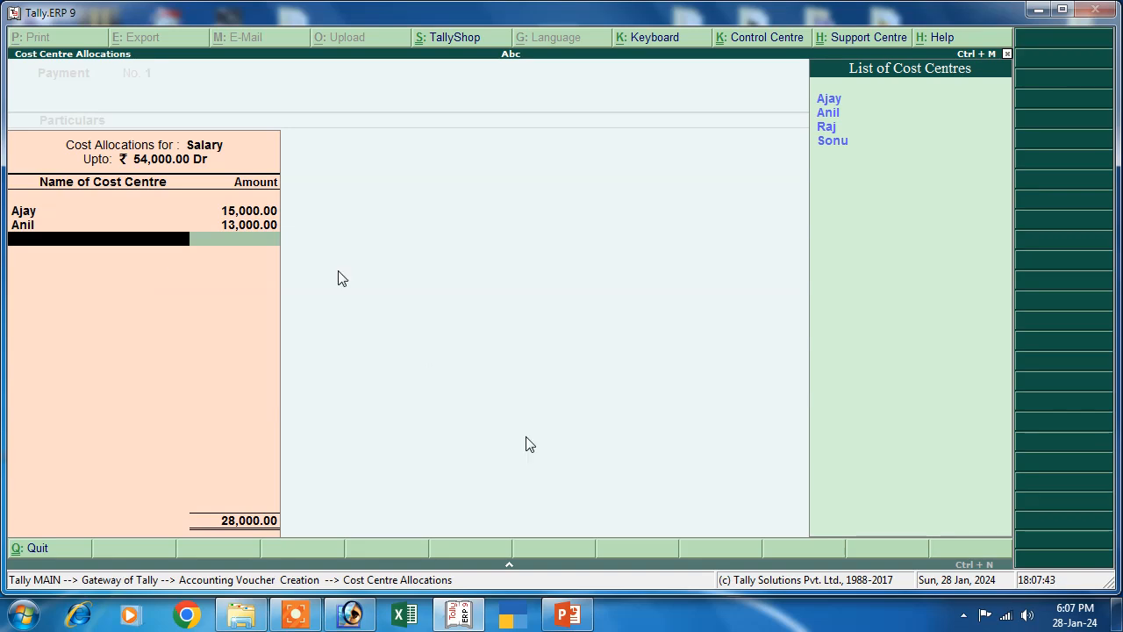
Allocate 12,000 to the third employee in the cost centre list, checking the amount on the PowerPoint slide
left_click(562, 619)
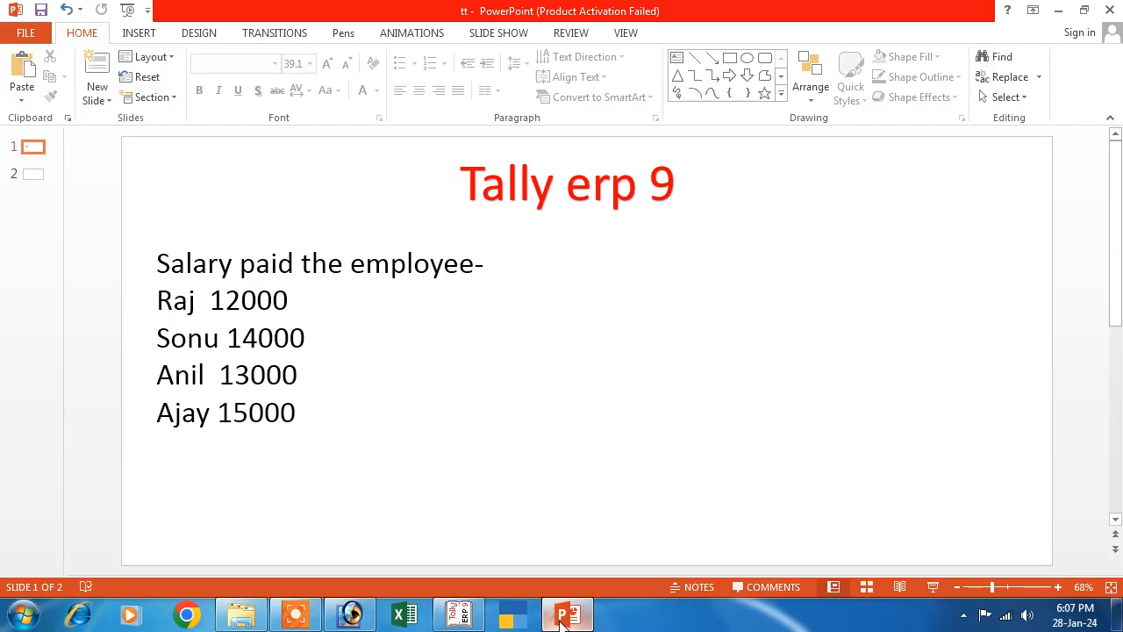
left_click(561, 619)
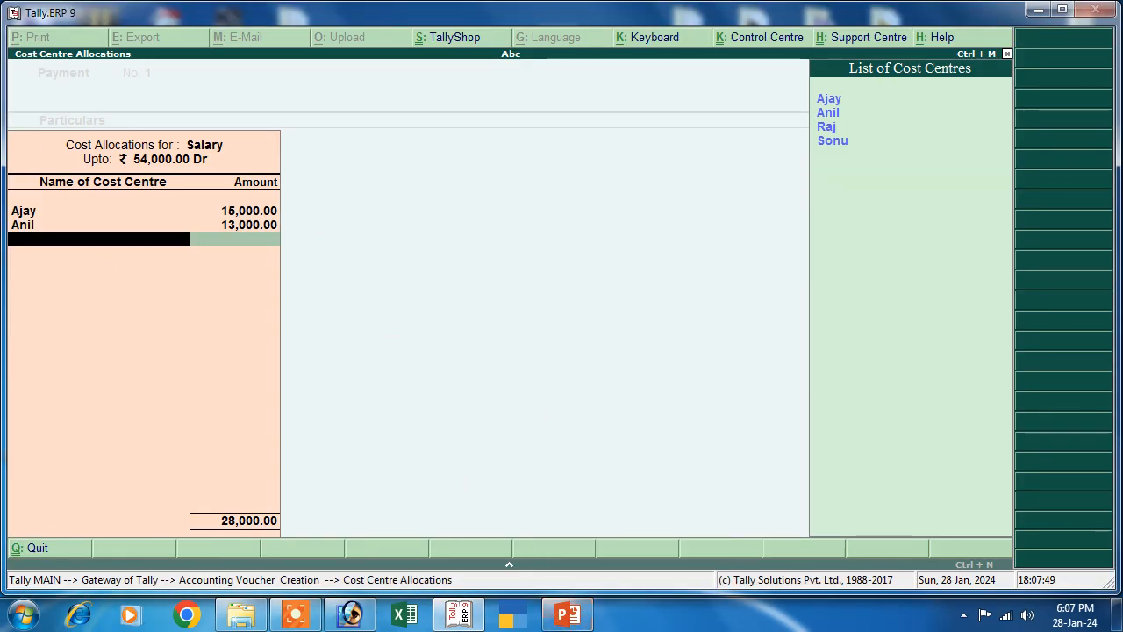
left_click(825, 128)
key("Return")
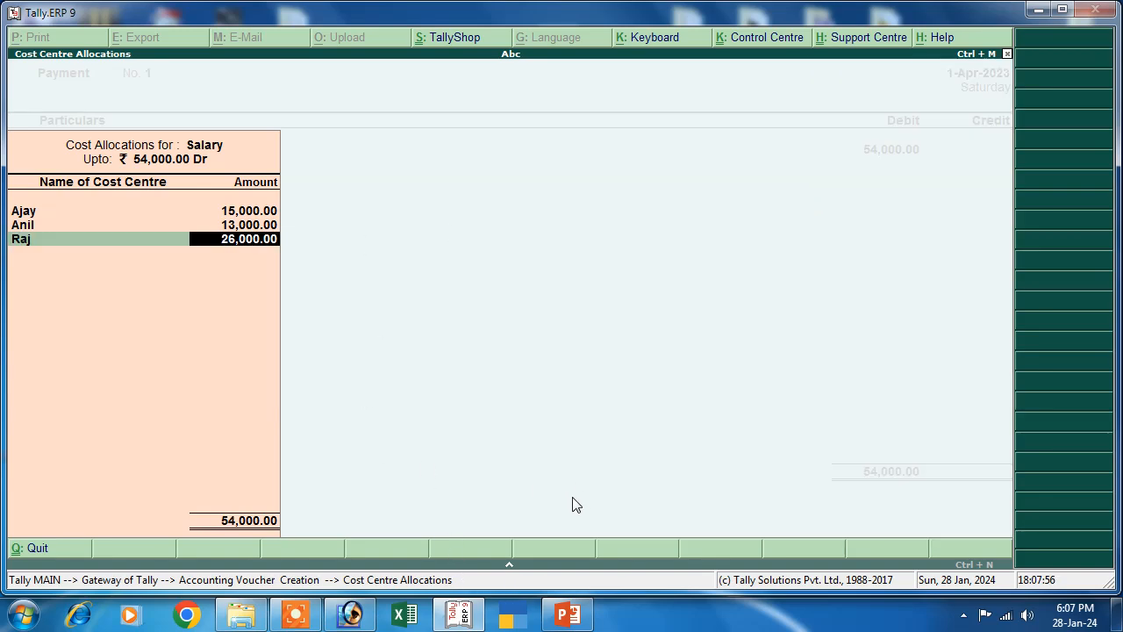
left_click(567, 617)
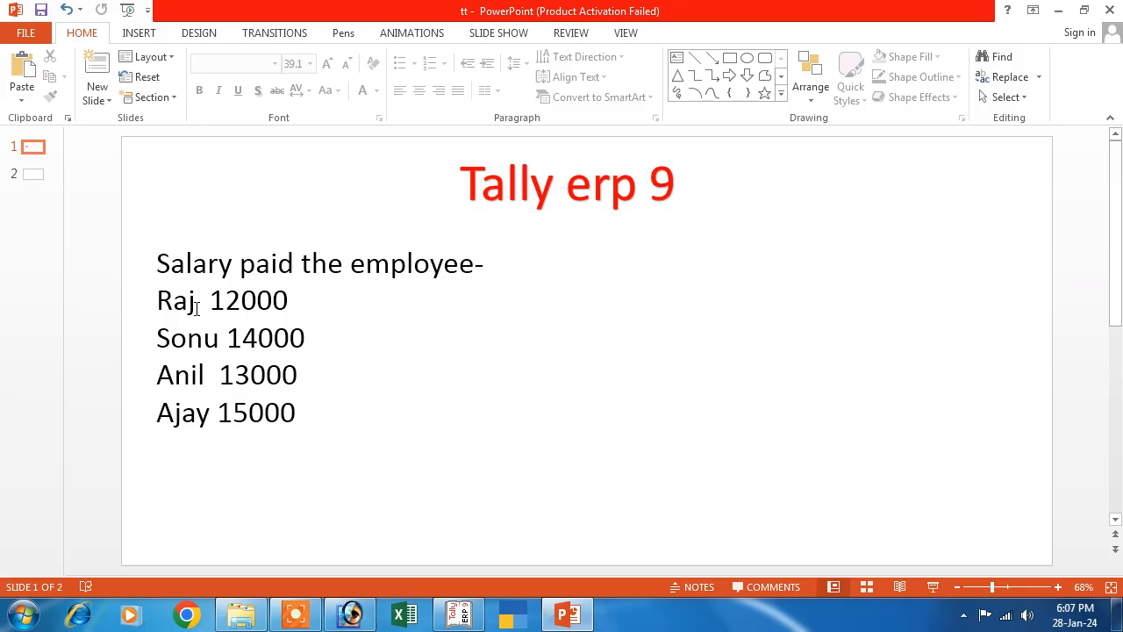
left_click(458, 614)
type("12,000")
key("Return")
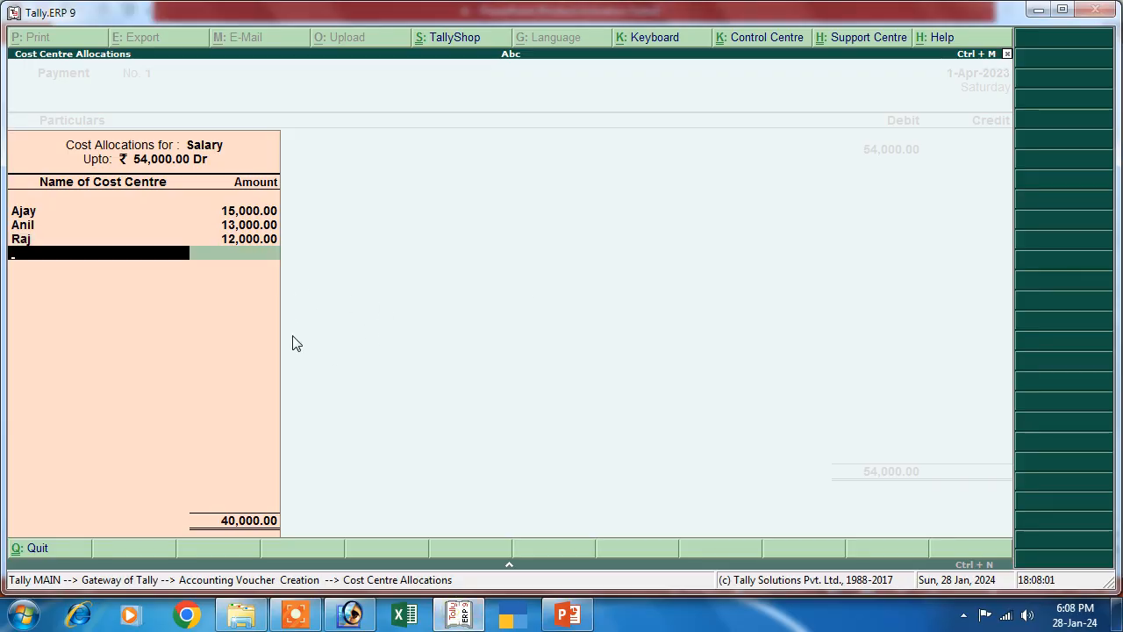
Allocate the remaining 14,000 to the fourth employee in the cost centre list and finish the cost centre allocations
key("Down")
key("Down")
key("Down")
key("Return")
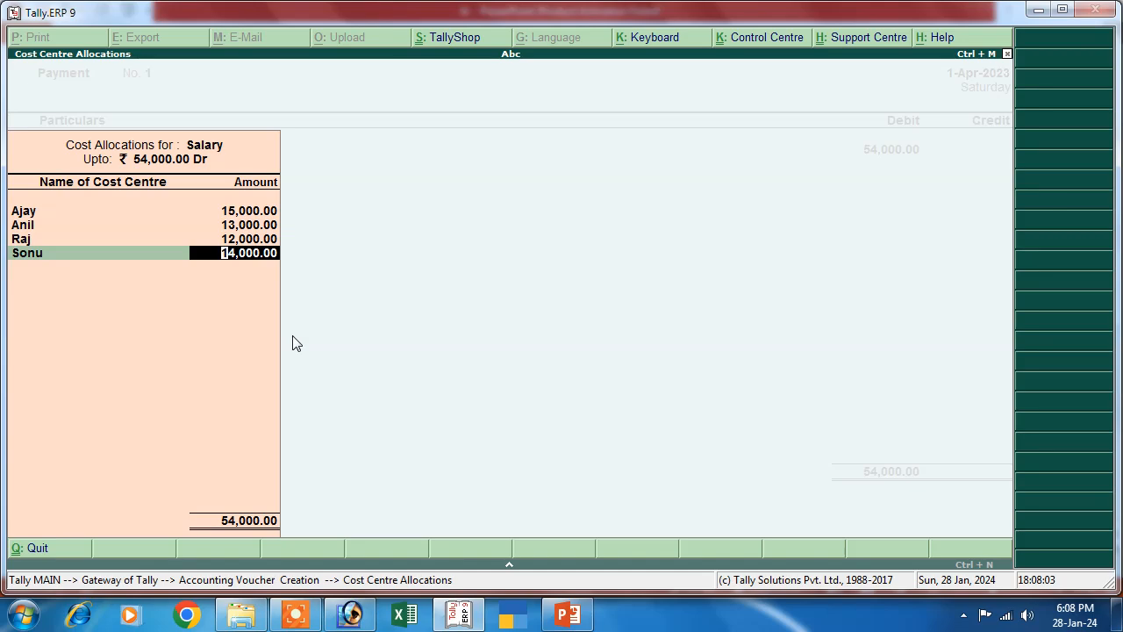
key("Return")
key("Return")
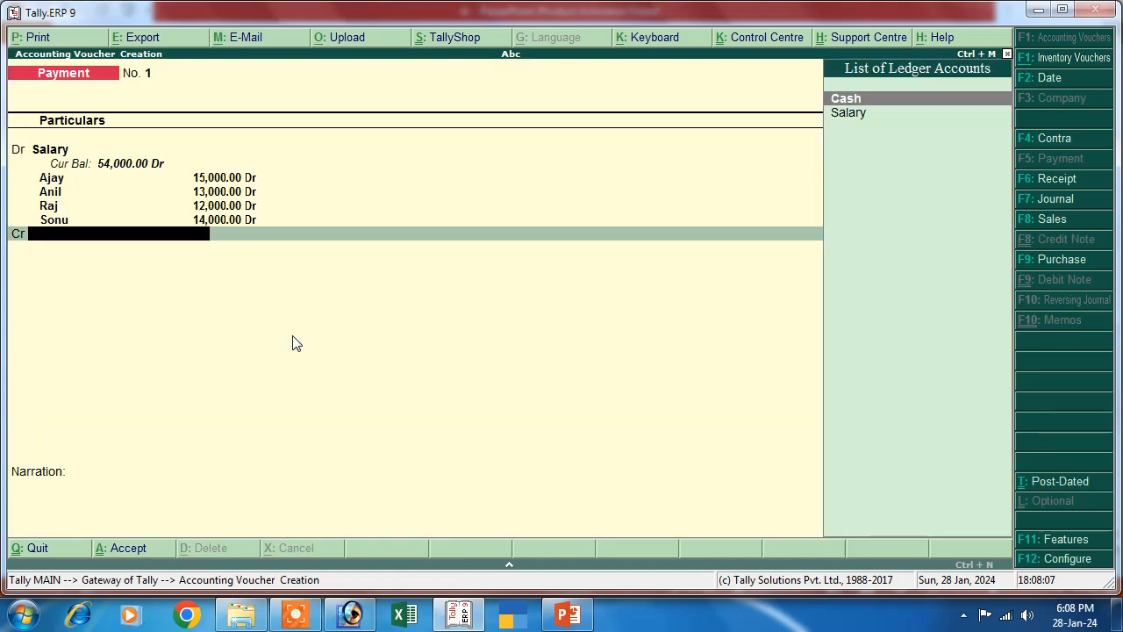
Credit Cash with 54,000, enter the narration "being salary paid", and save the payment voucher
key("Down")
key("Up")
key("Return")
key("Return")
key("Return")
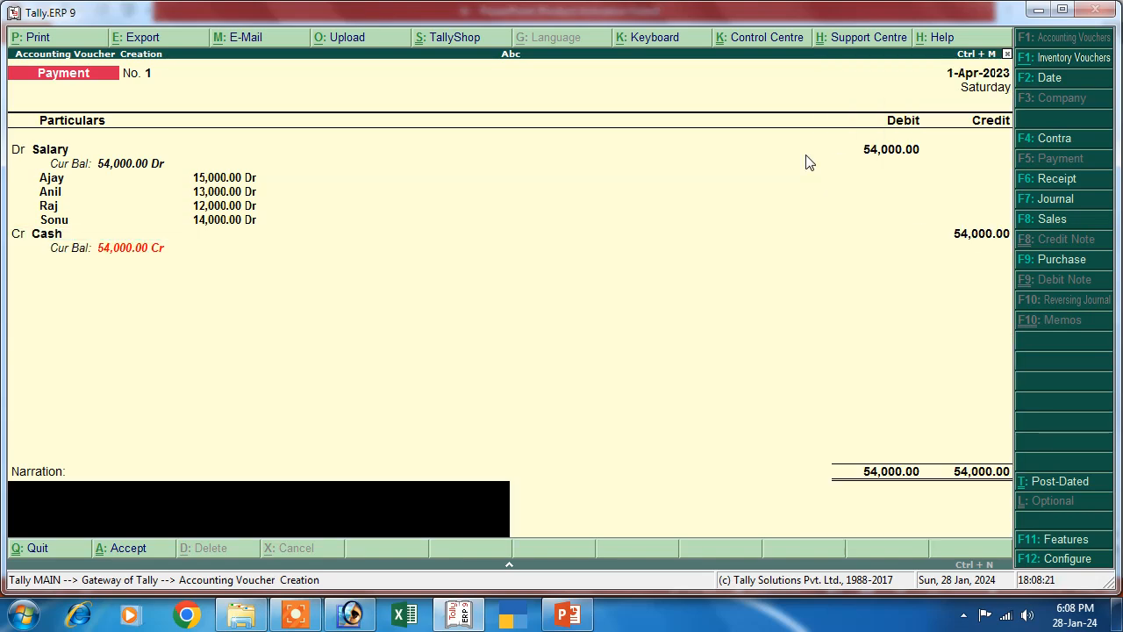
type("being salary pais")
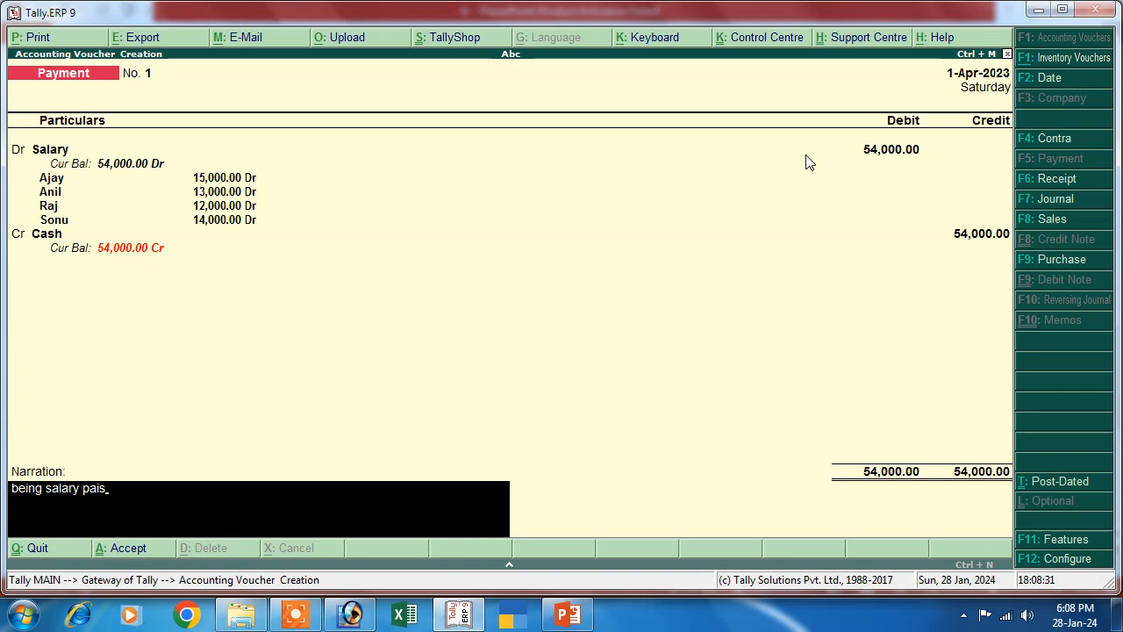
key("Return")
key("Return")
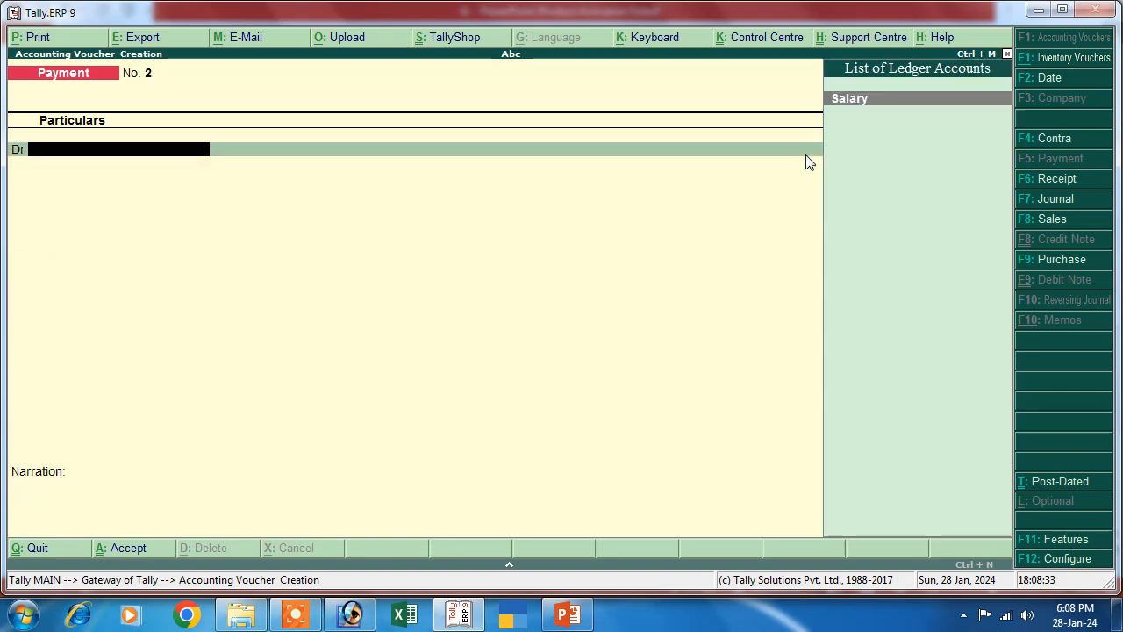
Review the salary list on the PowerPoint slide and leave voucher entry in Tally back to the Gateway of Tally
left_click(568, 614)
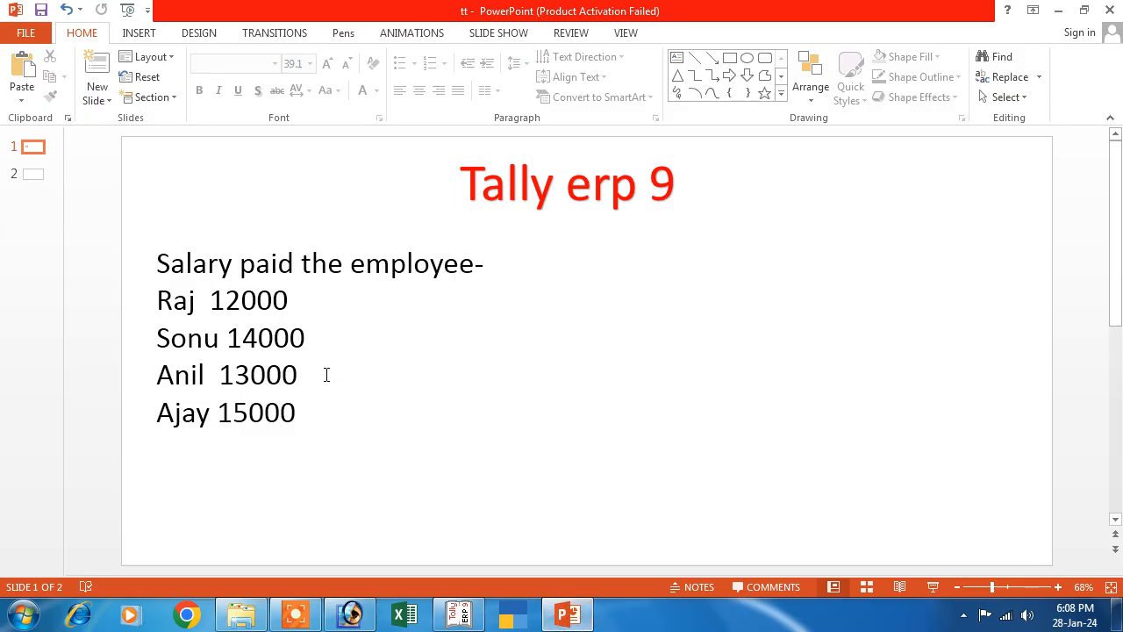
left_click(458, 614)
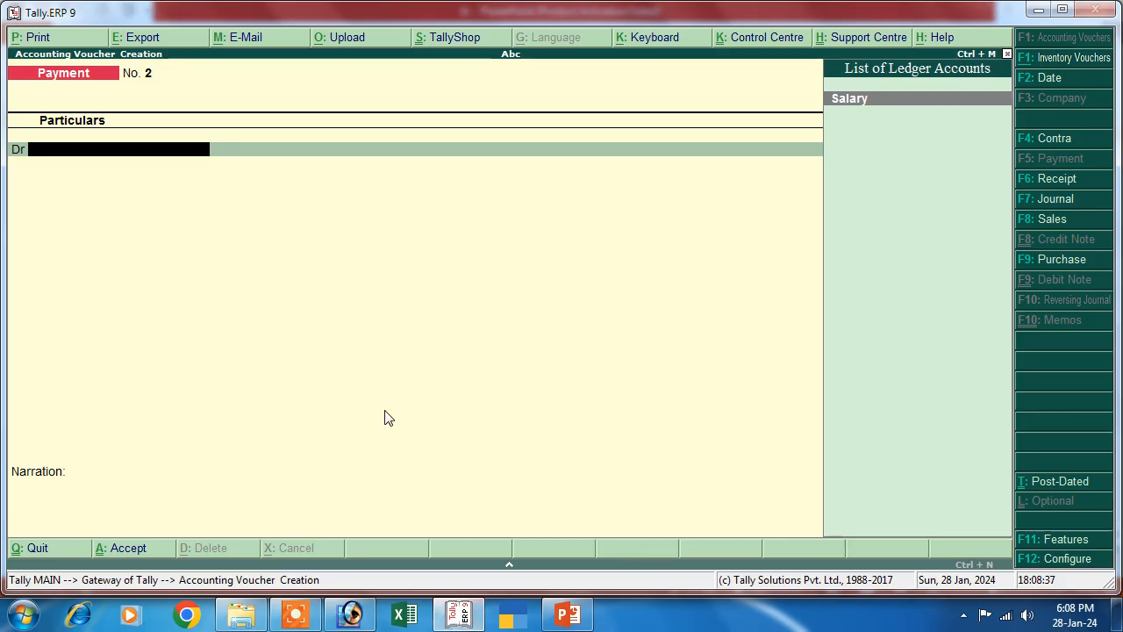
key("Escape")
key("Return")
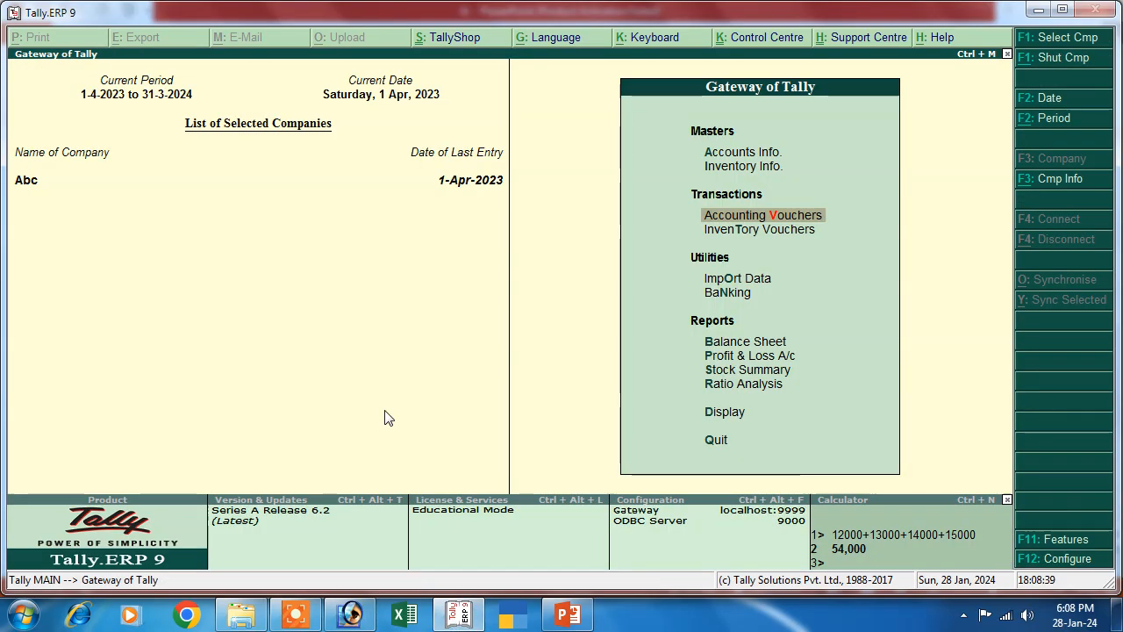
Open the salary payment voucher from the Day Book and compare its cost centre allocations with the PowerPoint slide
key("Down")
key("Down")
key("Down")
key("Down")
key("Down")
key("Down")
key("Down")
key("Down")
key("Return")
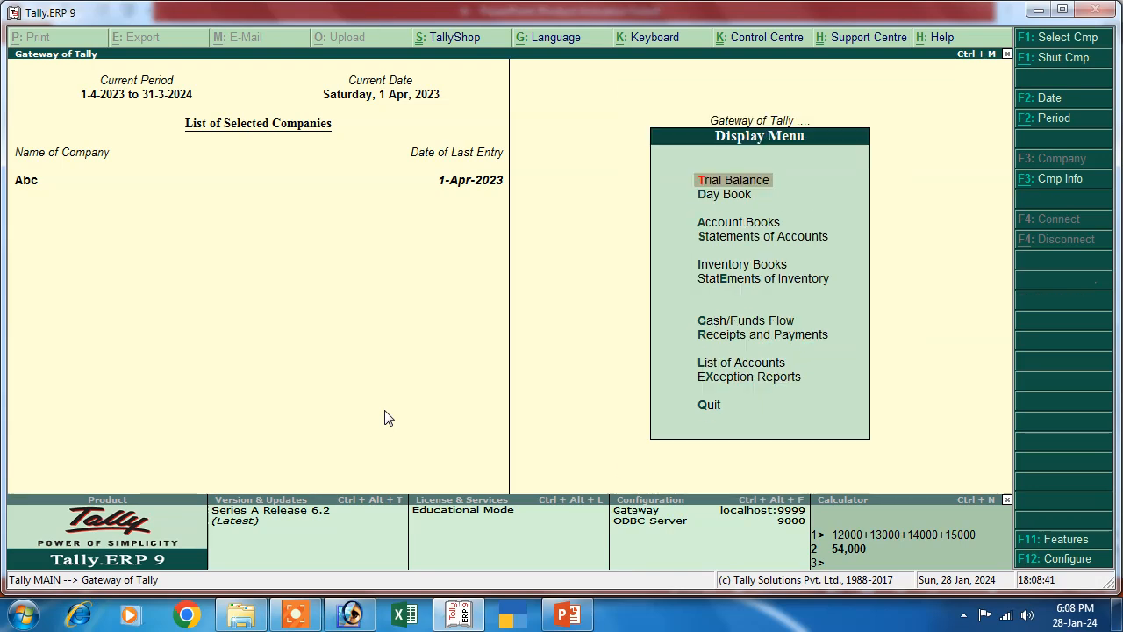
key("Return")
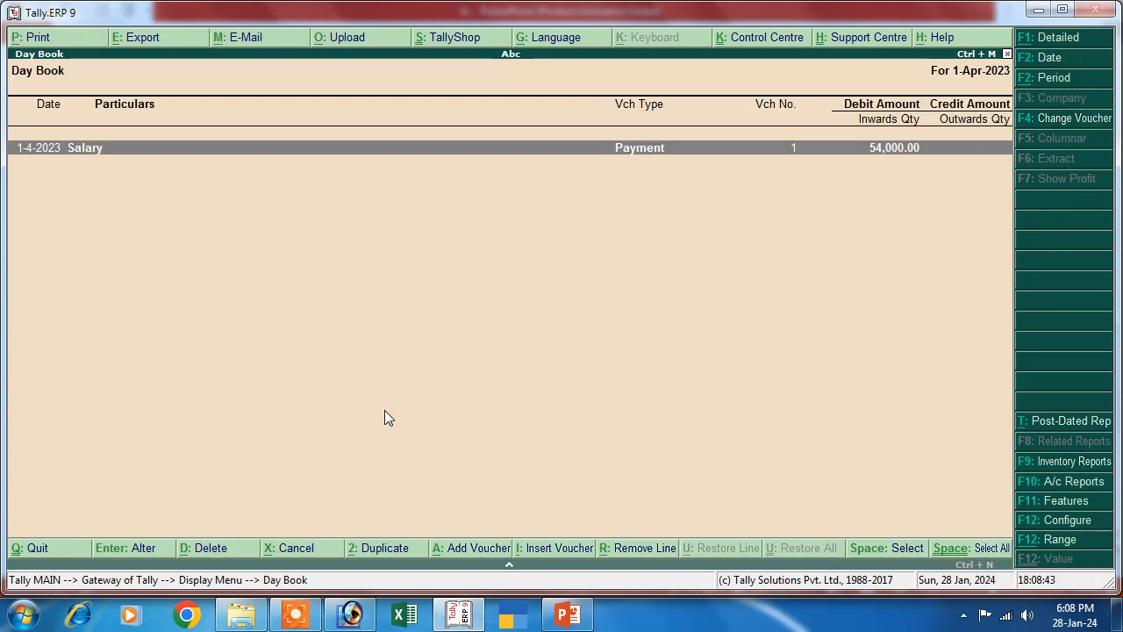
key("Return")
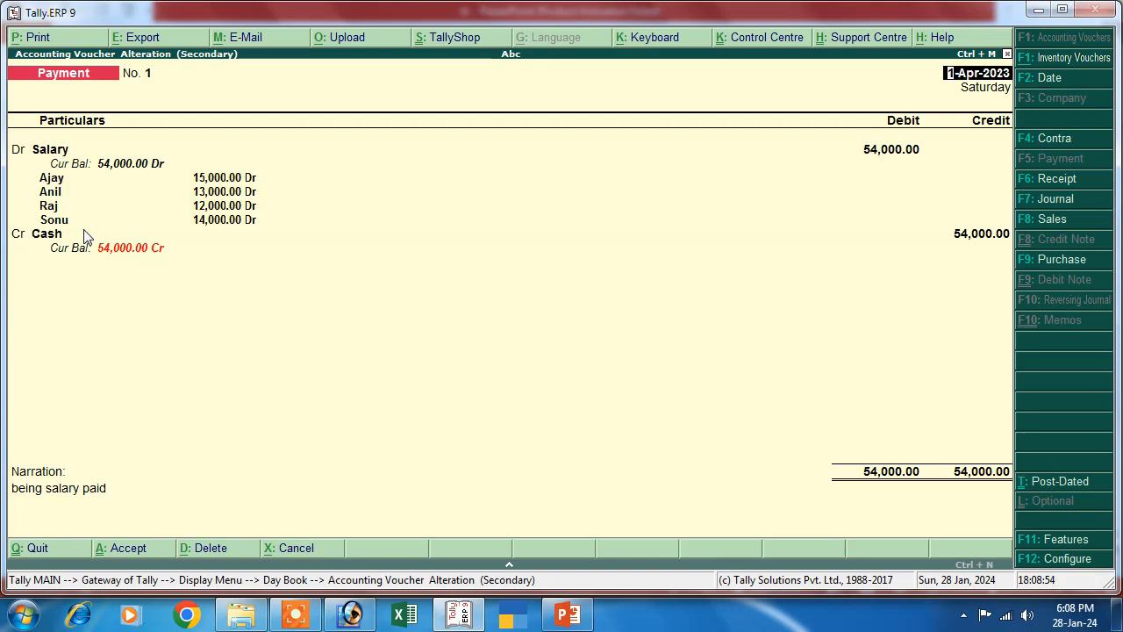
left_click(567, 614)
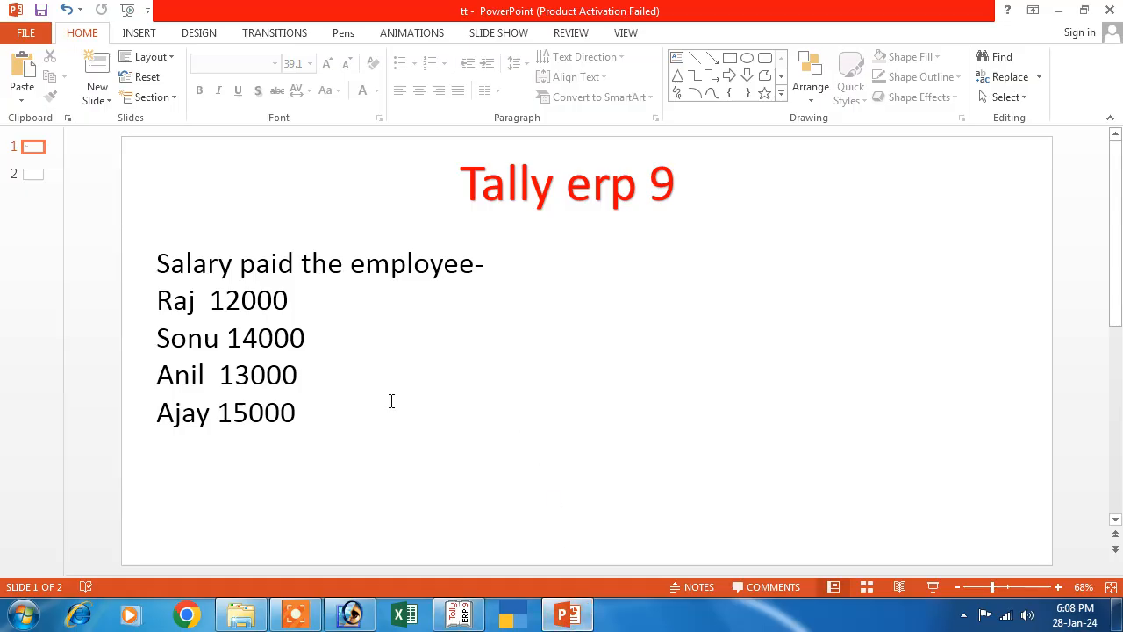